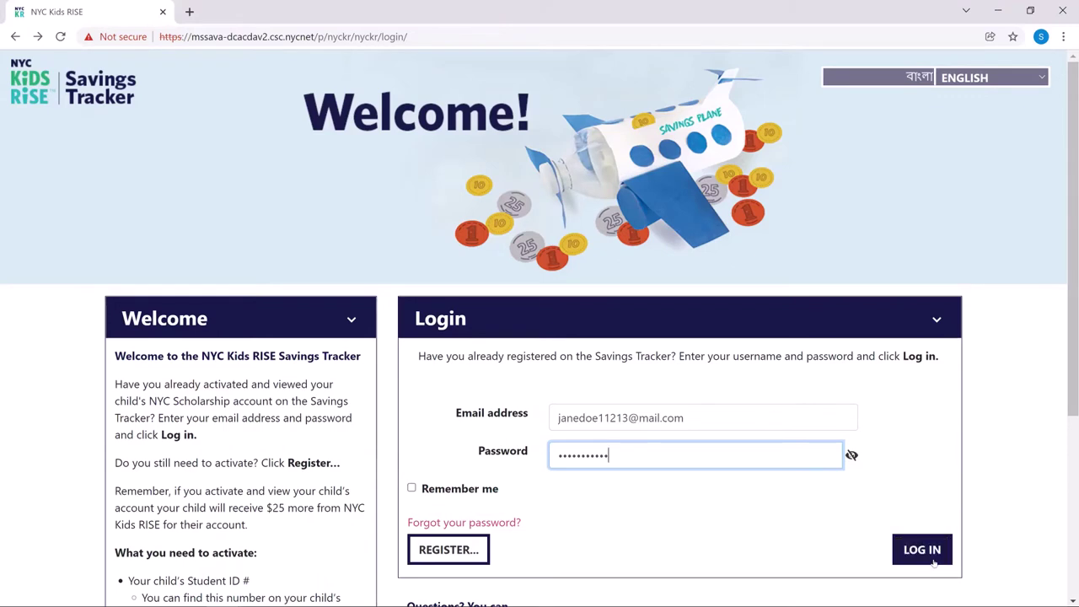
# Step: Log in to the Savings Tracker and open the Crear/Conectar cuenta 529 option
pyautogui.click(926, 553)
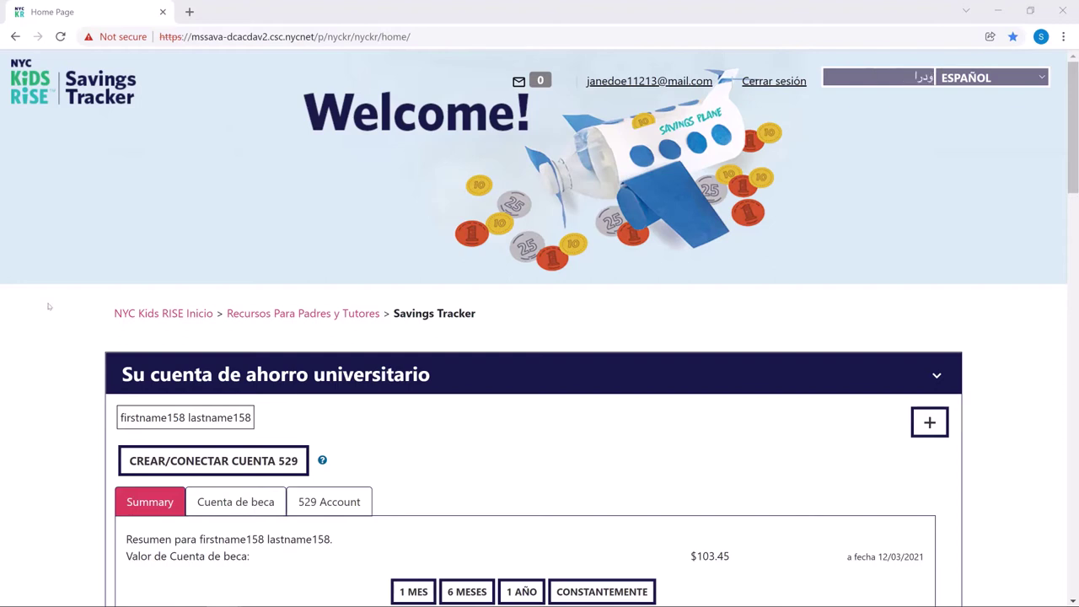
pyautogui.scroll(-3, 195, 460)
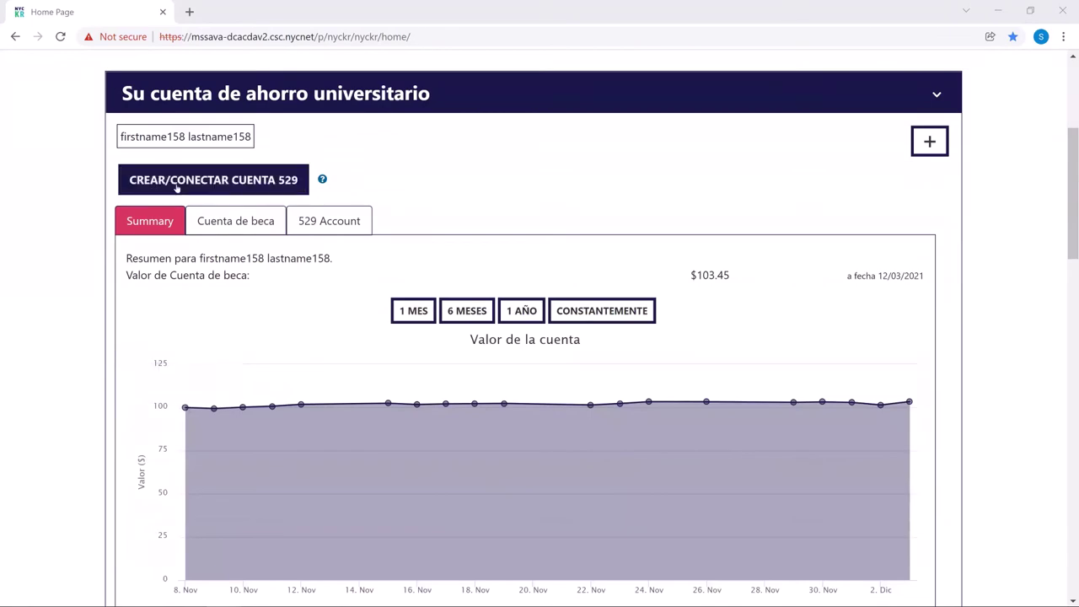
pyautogui.click(177, 185)
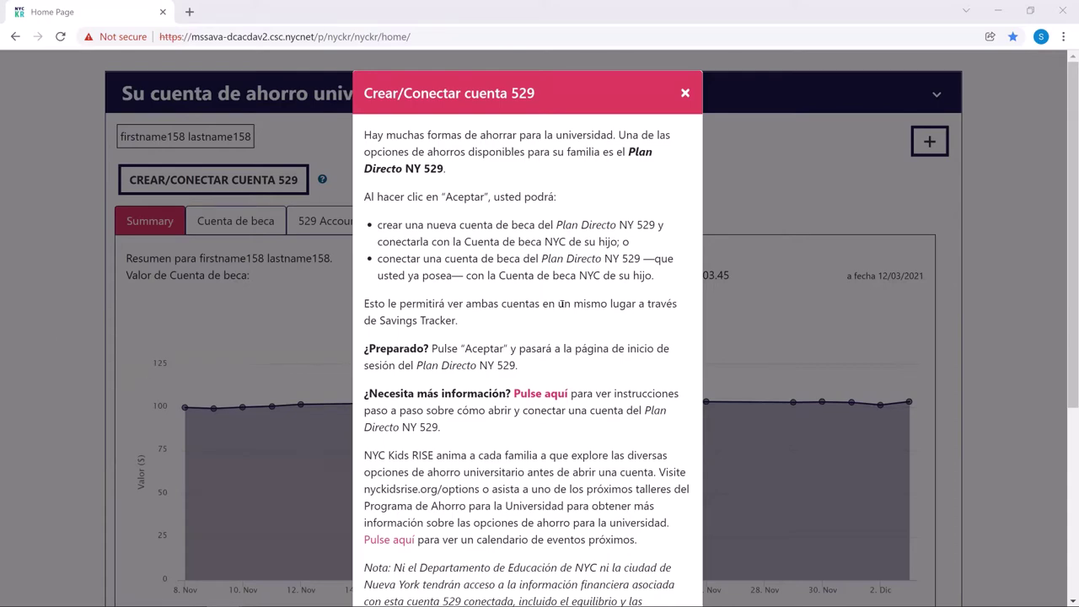
# Step: Read through the create-or-connect notice and accept it with OK to reach the Direct Plan sign-in
pyautogui.scroll(-3, 575, 322)
pyautogui.scroll(-2, 574, 322)
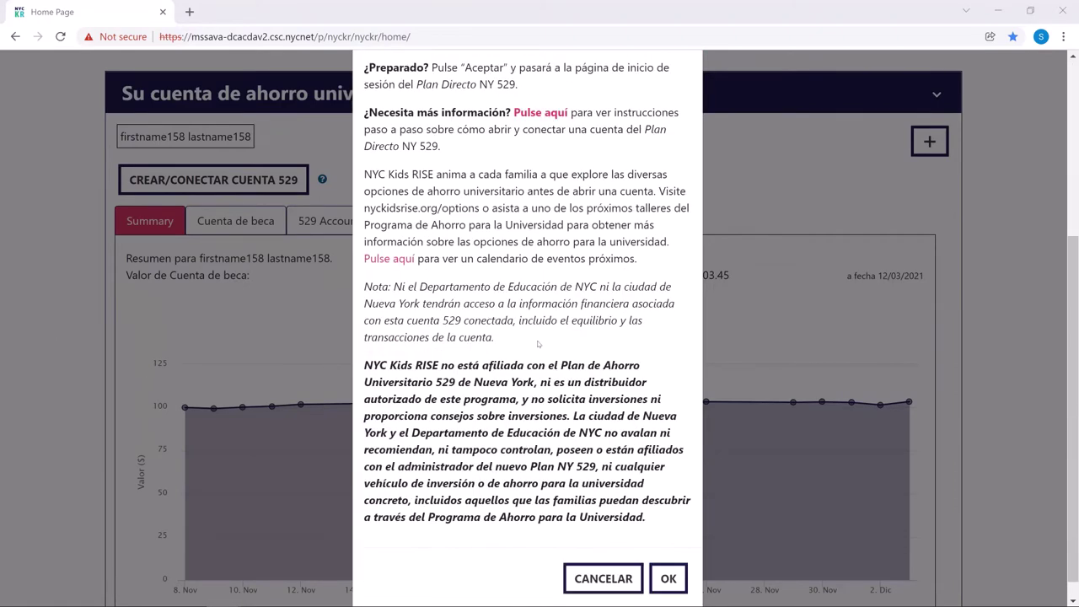
pyautogui.click(666, 562)
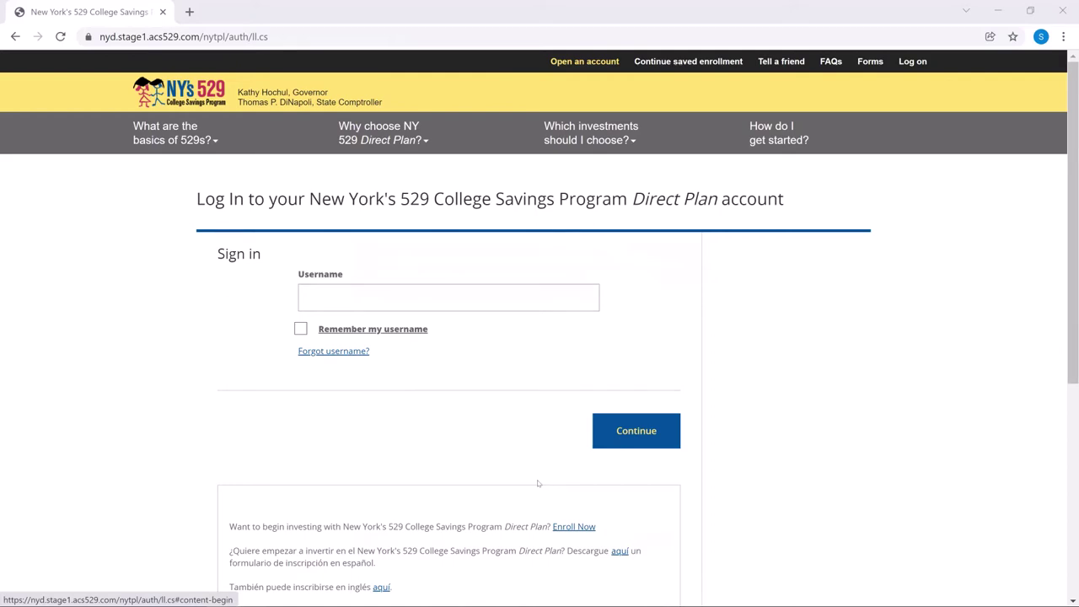
# Step: Follow the Enroll Now link on the Direct Plan login page to start a new enrollment
pyautogui.scroll(-1, 538, 483)
pyautogui.scroll(-1, 538, 483)
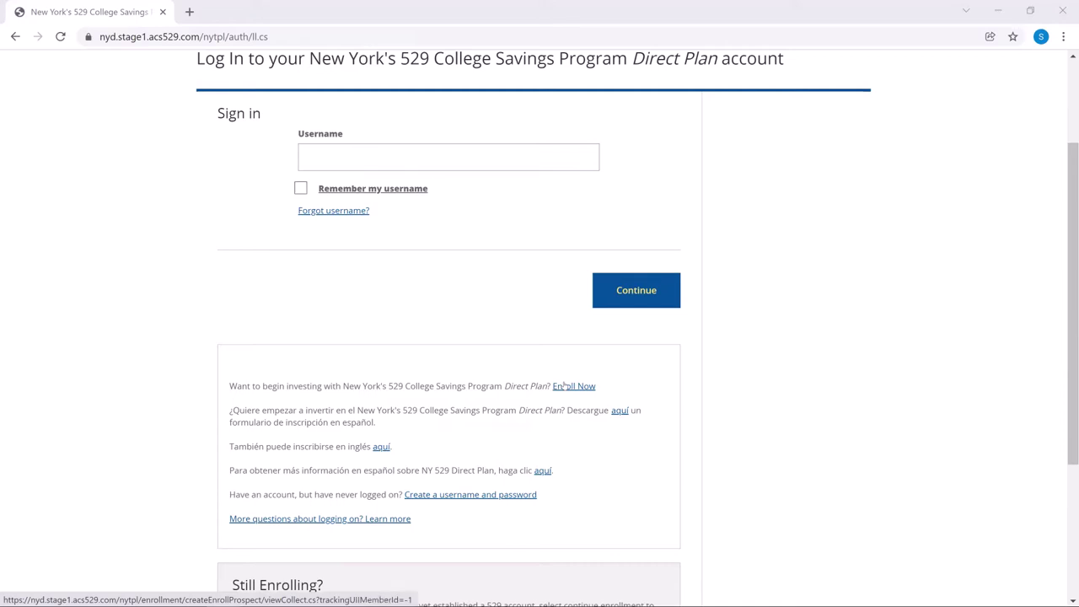
pyautogui.click(563, 386)
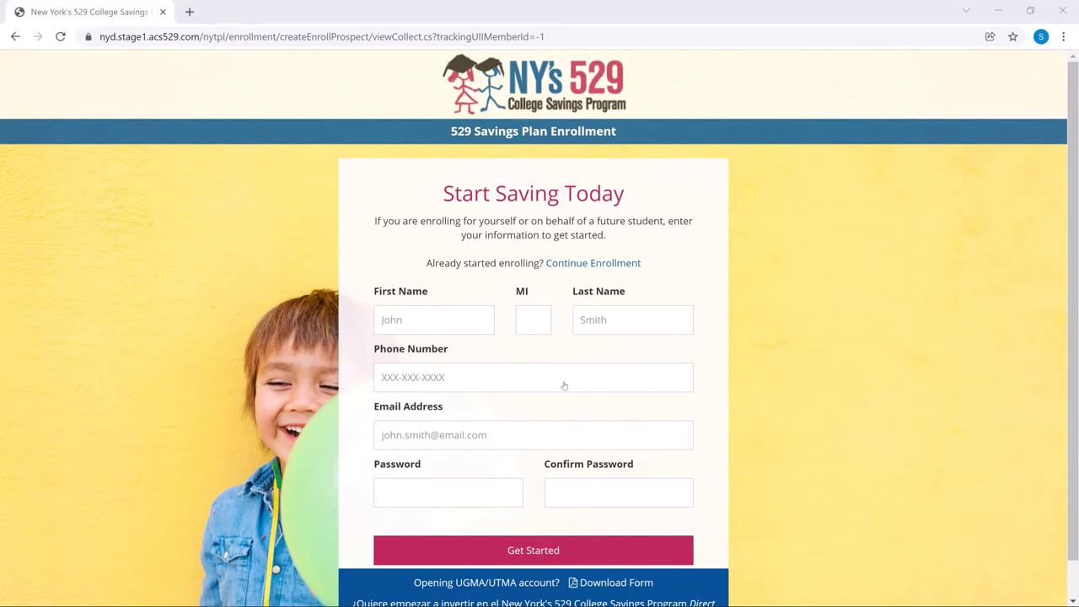
# Step: Enter the owner's first name, last name and phone number in the enrollment form
pyautogui.click(420, 320)
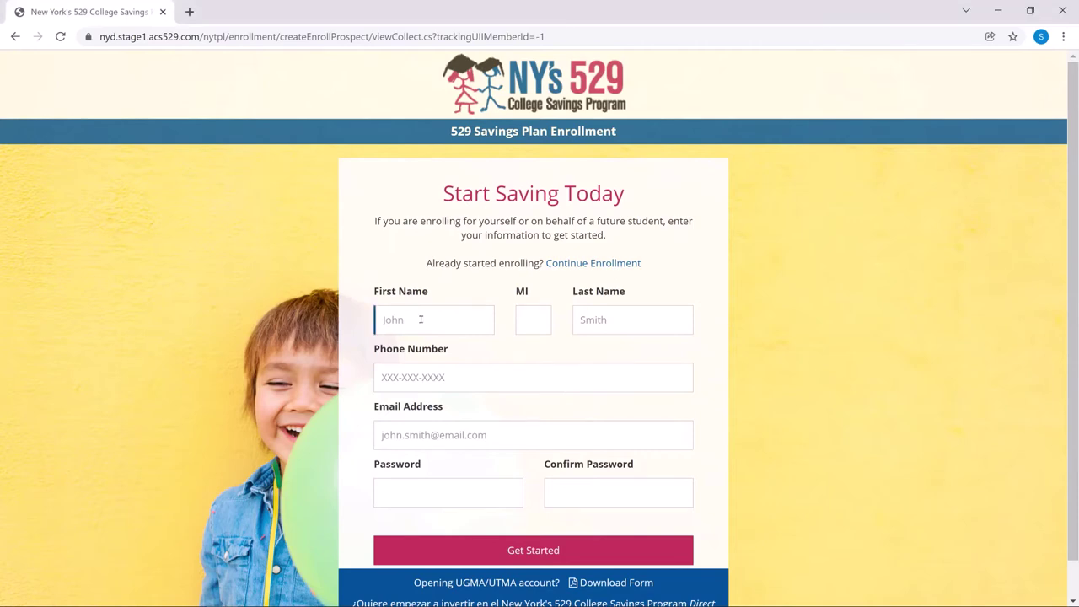
pyautogui.write('Jane')
pyautogui.press('Tab')
pyautogui.press('Tab')
pyautogui.write('Doe')
pyautogui.press('Tab')
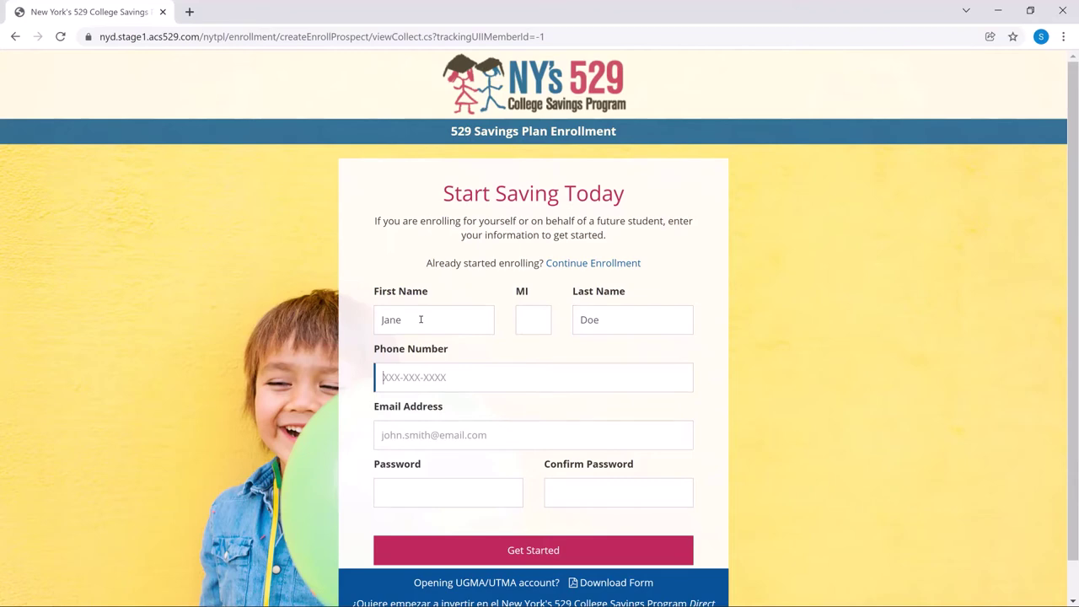
# Step: Add the owner's e-mail address, set and confirm the account password, then submit with Get Started
pyautogui.click(481, 434)
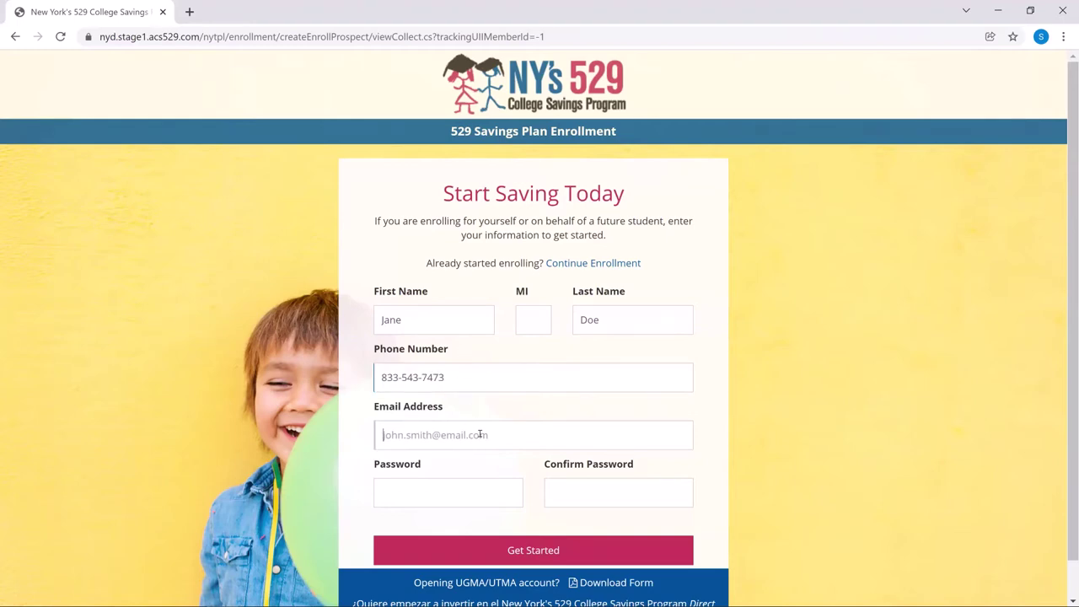
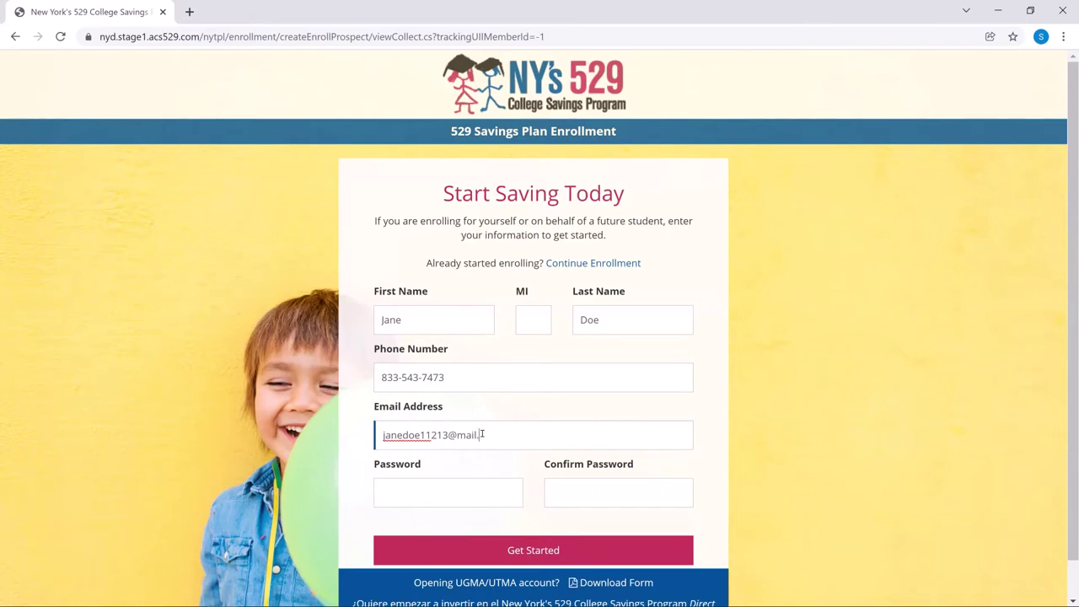
pyautogui.click(481, 492)
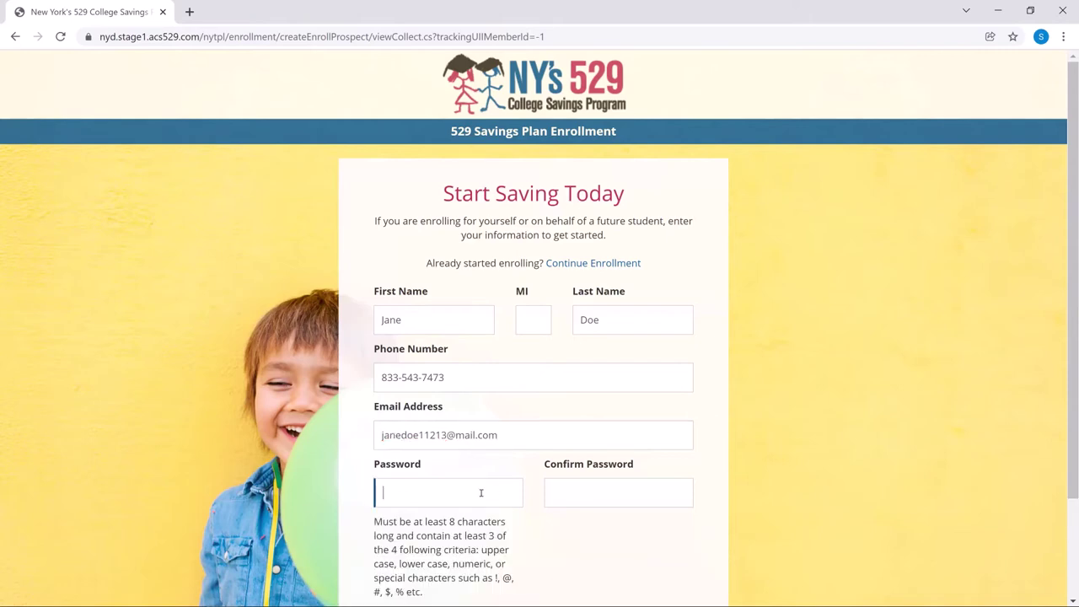
pyautogui.write('•••••••••••')
pyautogui.click(668, 491)
pyautogui.write('•')
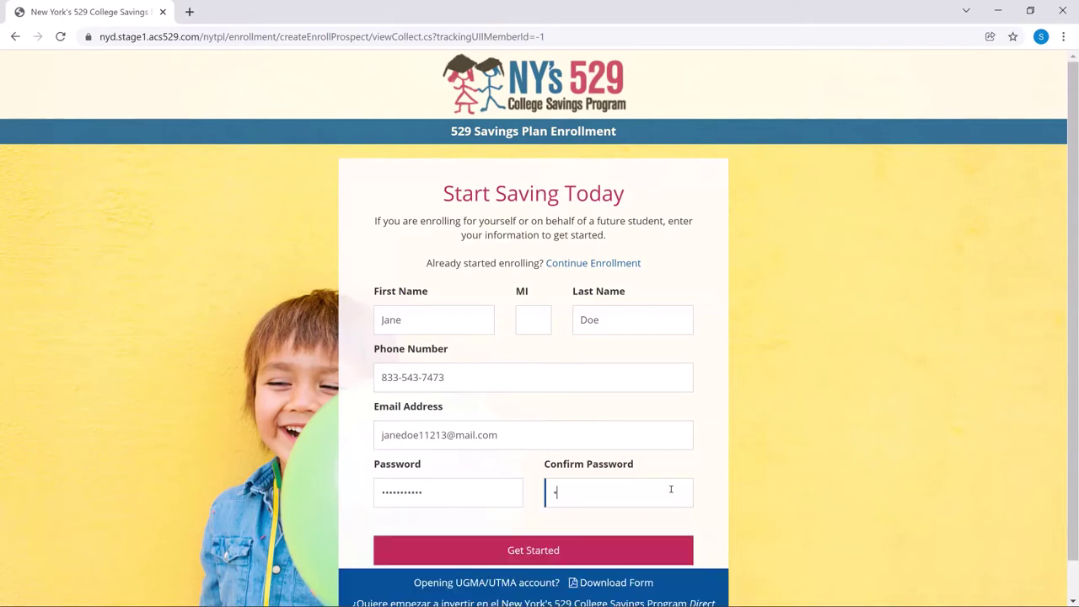
pyautogui.write('••••••••••')
pyautogui.scroll(-1, 671, 488)
pyautogui.click(546, 504)
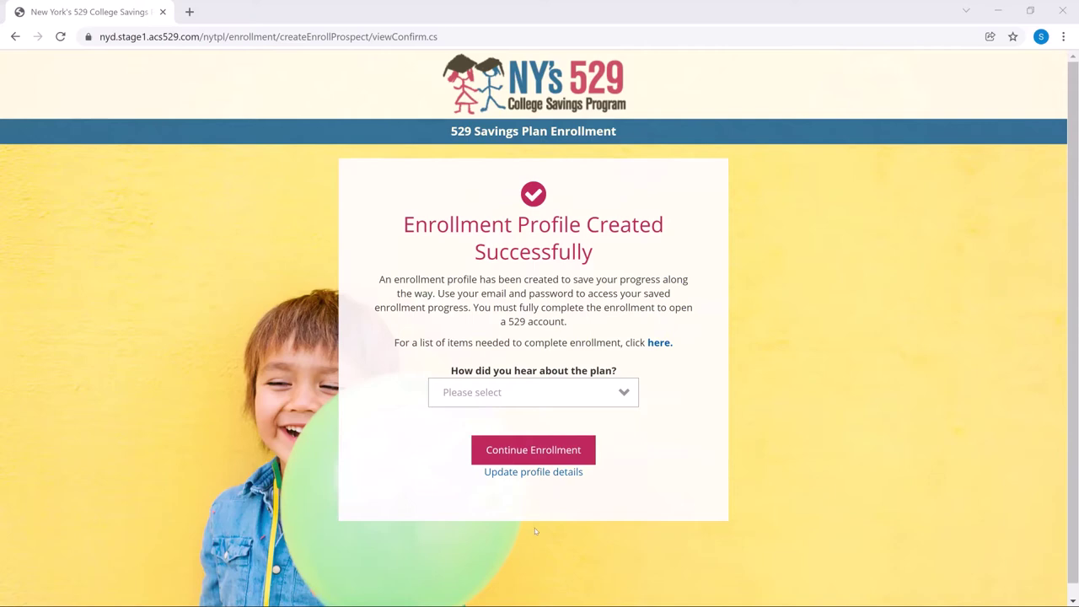
# Step: Select Email as how you heard about the plan and continue the enrollment
pyautogui.click(545, 393)
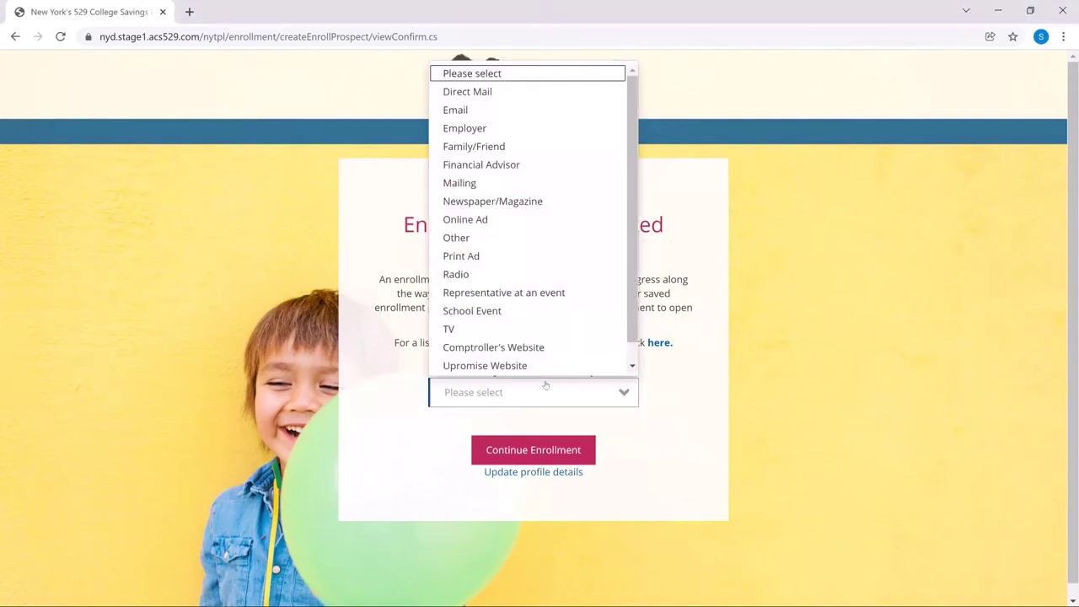
pyautogui.click(510, 107)
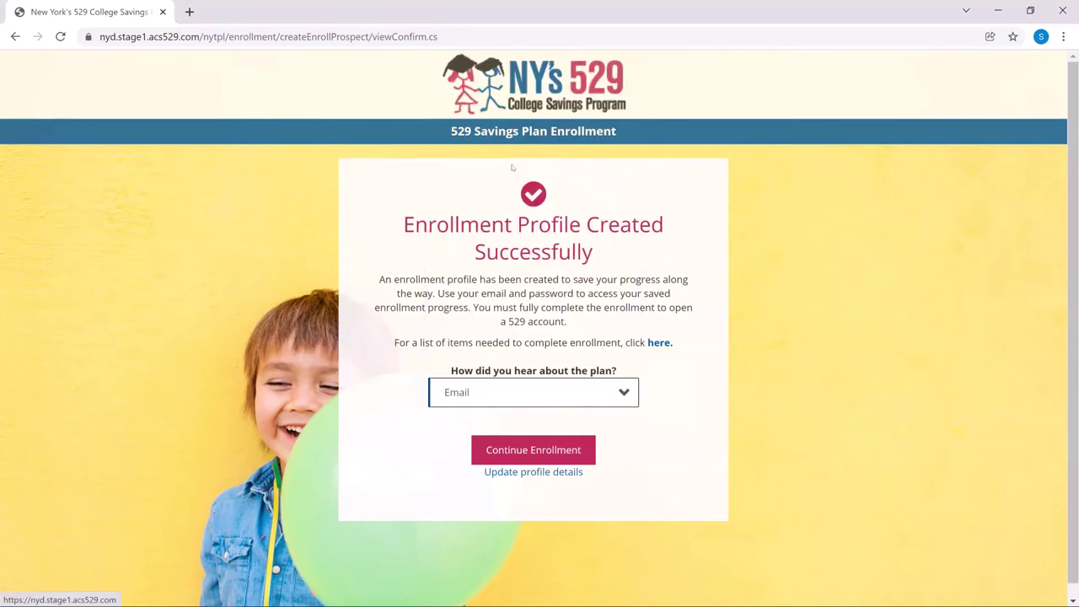
pyautogui.click(531, 448)
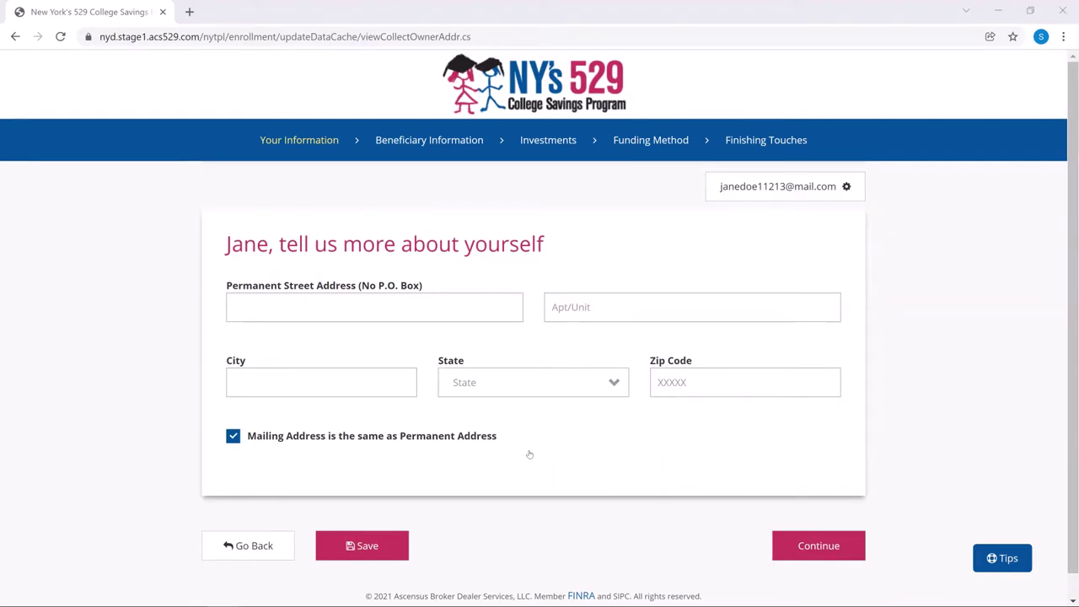
# Step: Enter the owner's street address, apartment number and city
pyautogui.click(473, 313)
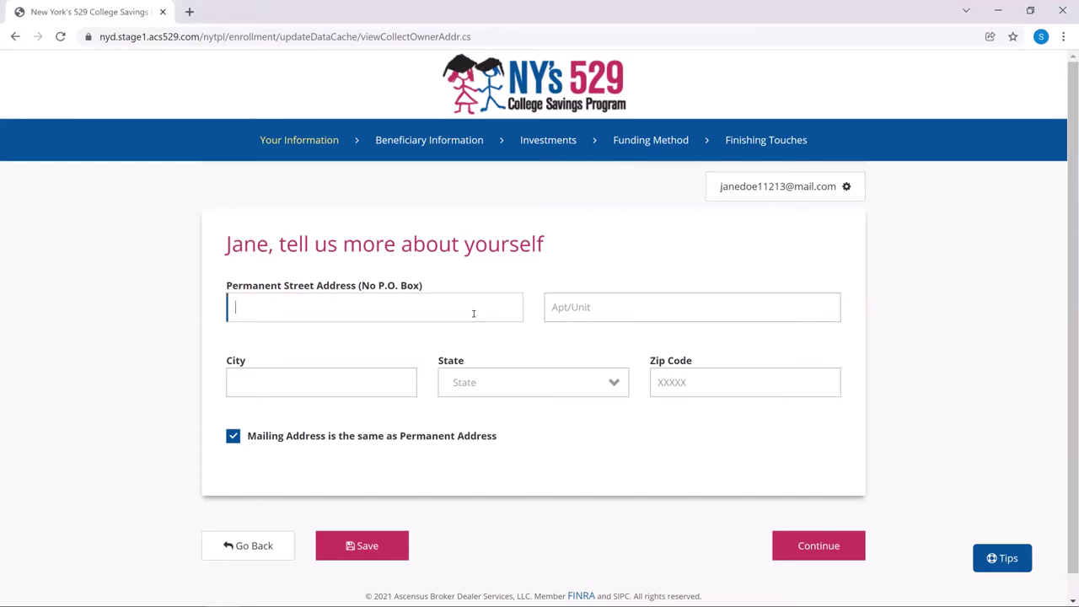
pyautogui.click(595, 310)
pyautogui.write('Apt. ')
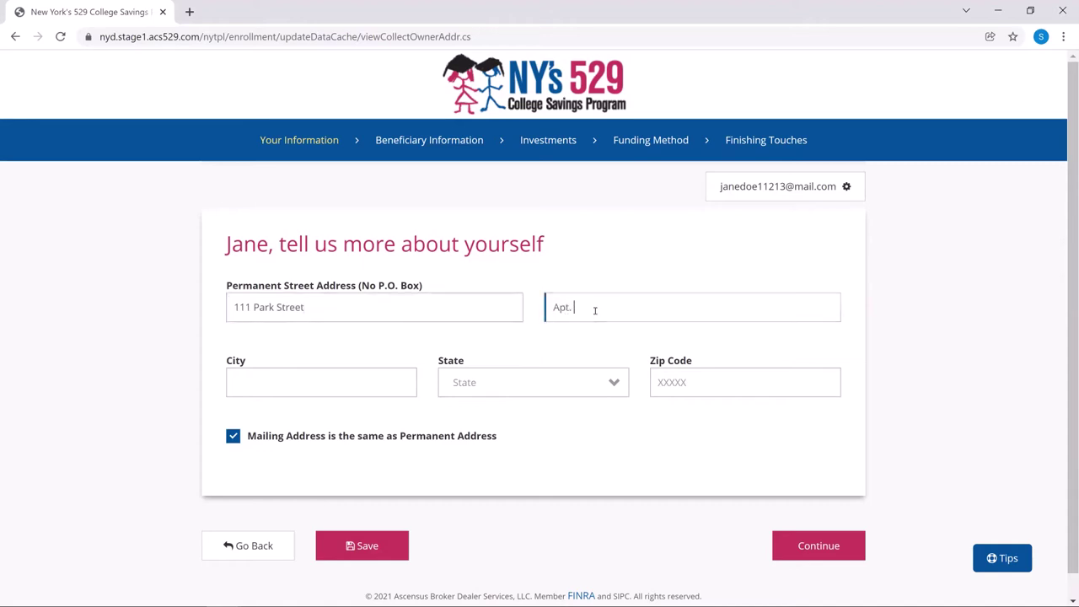
pyautogui.write('11')
pyautogui.click(389, 388)
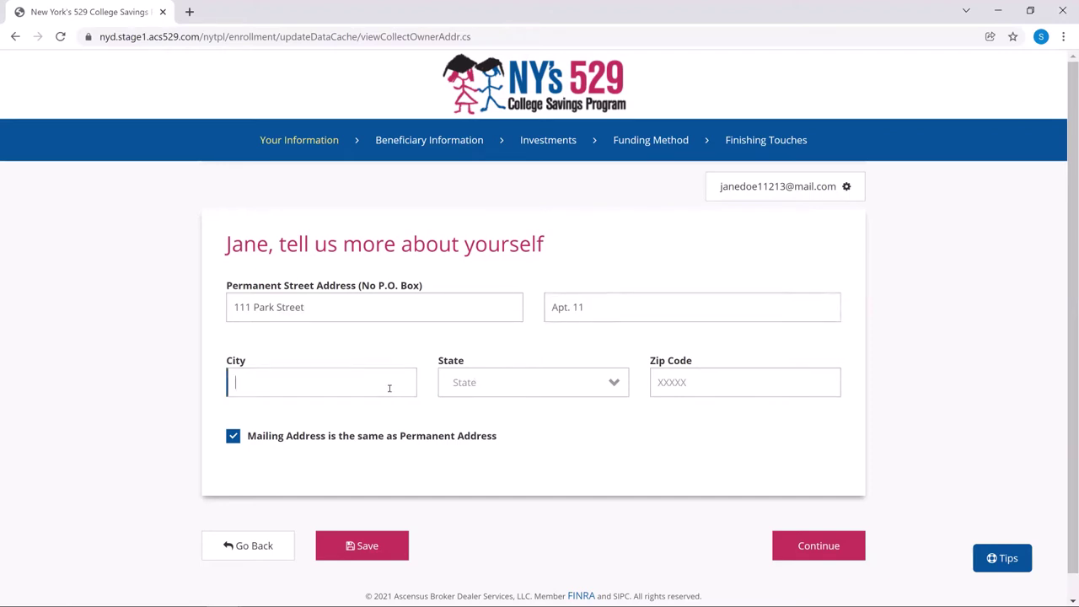
pyautogui.write('New York')
# Step: Set the state to New York, enter the zip code, and continue
pyautogui.press('Tab')
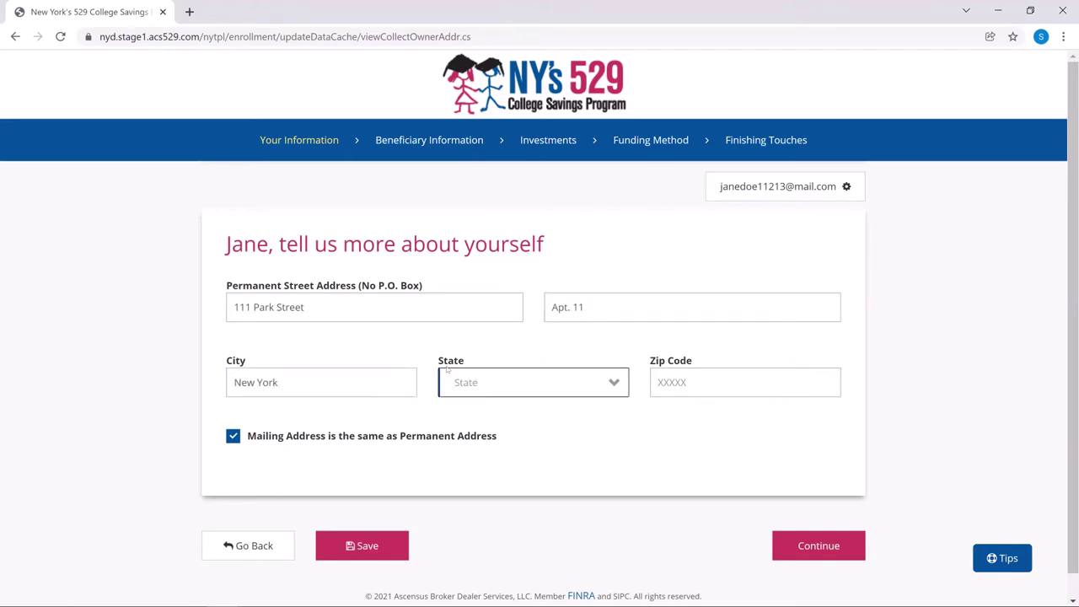
pyautogui.click(480, 386)
pyautogui.scroll(-8, 512, 154)
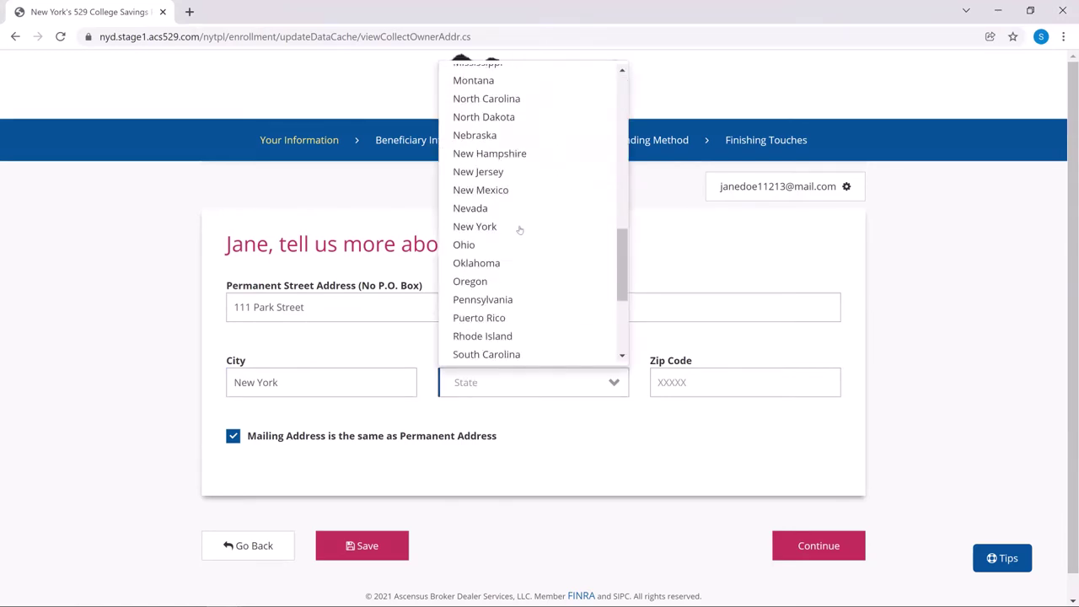
pyautogui.click(518, 226)
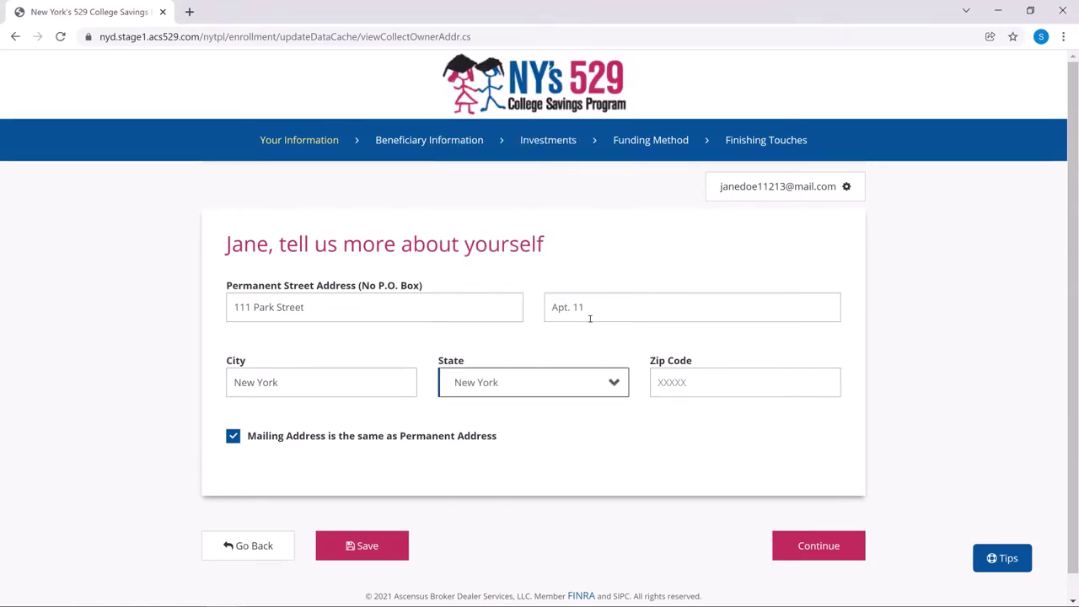
pyautogui.click(727, 384)
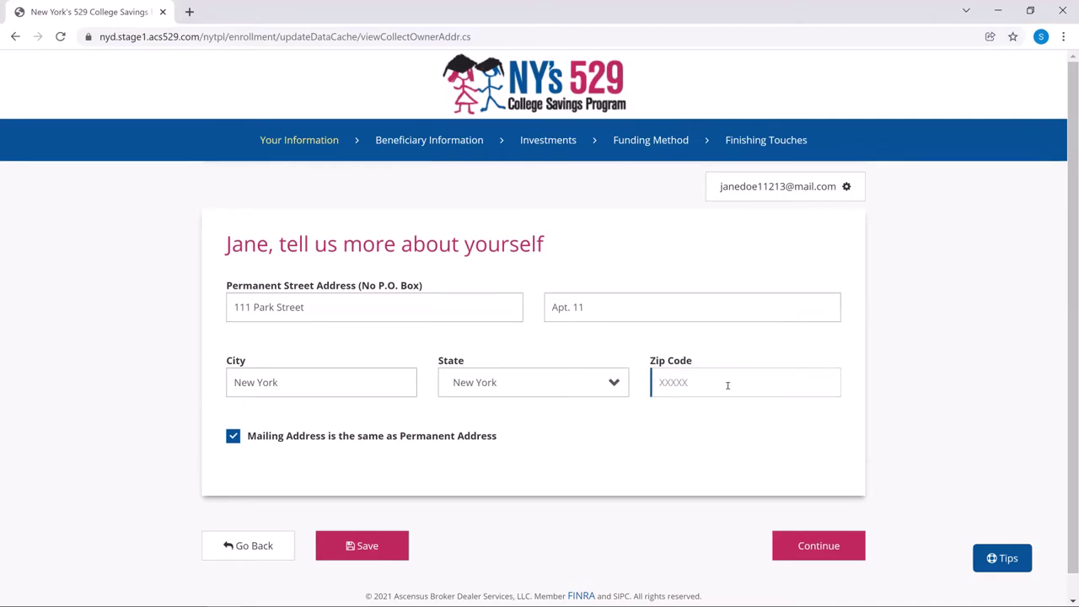
pyautogui.write('10031')
pyautogui.click(571, 531)
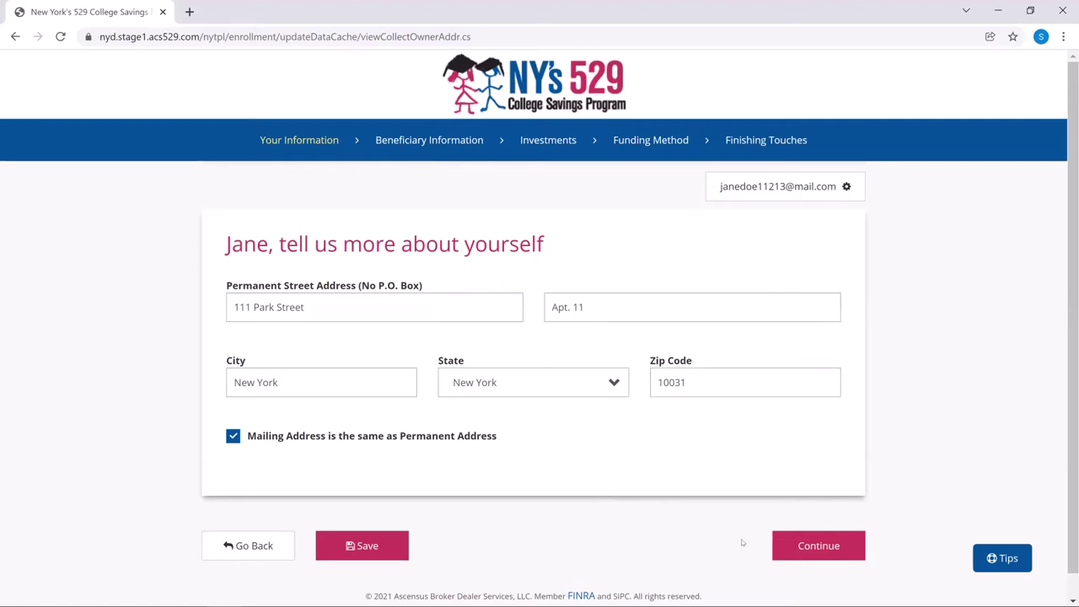
pyautogui.click(806, 546)
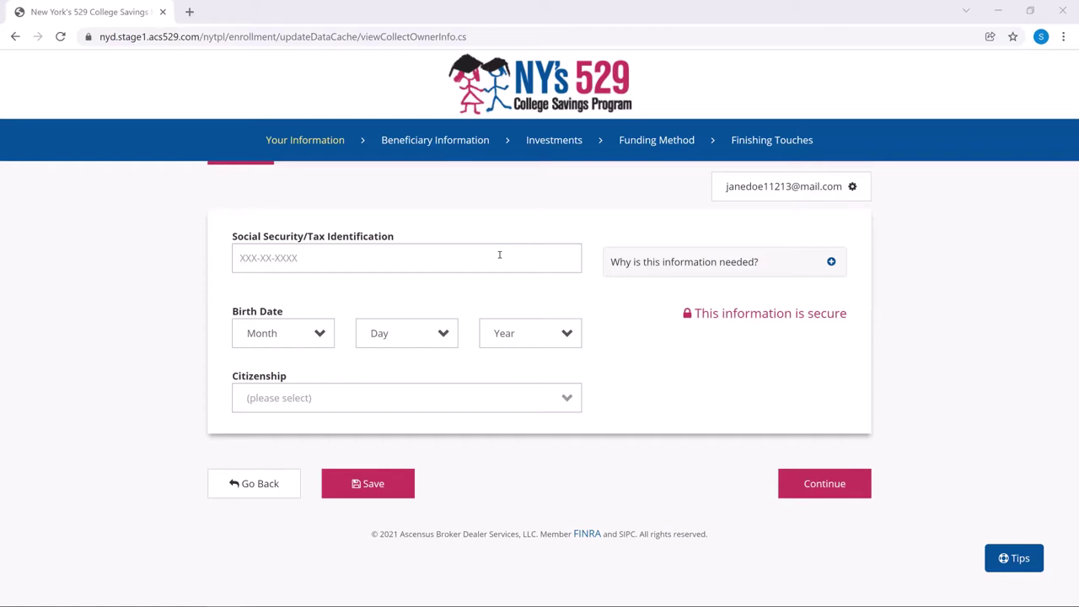
# Step: Enter the owner's Social Security number, birth date January 1, 1977, and U.S. Citizen citizenship
pyautogui.click(424, 253)
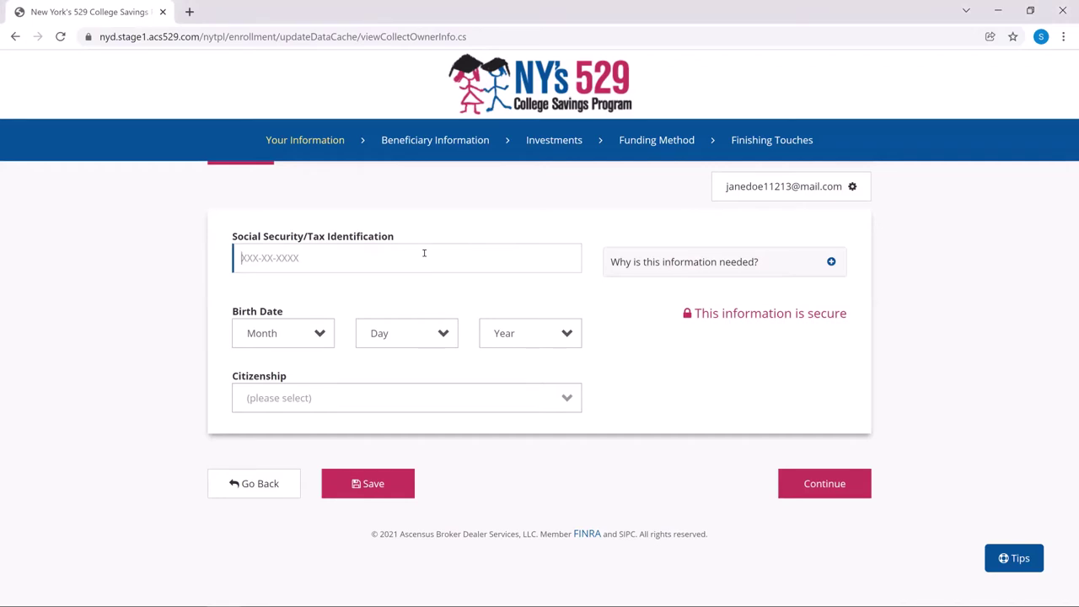
pyautogui.click(297, 343)
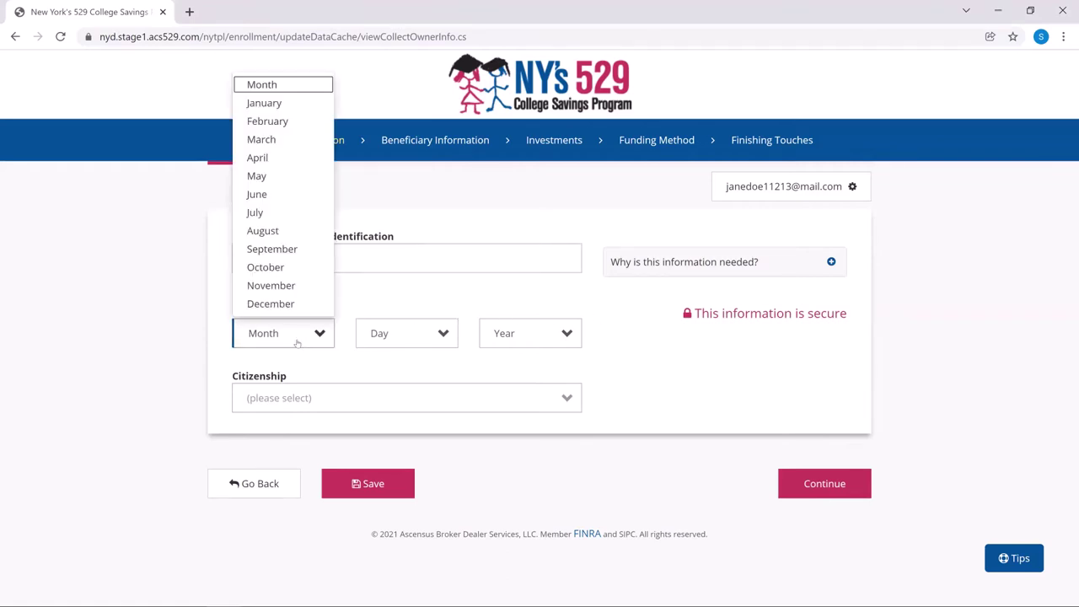
pyautogui.click(276, 103)
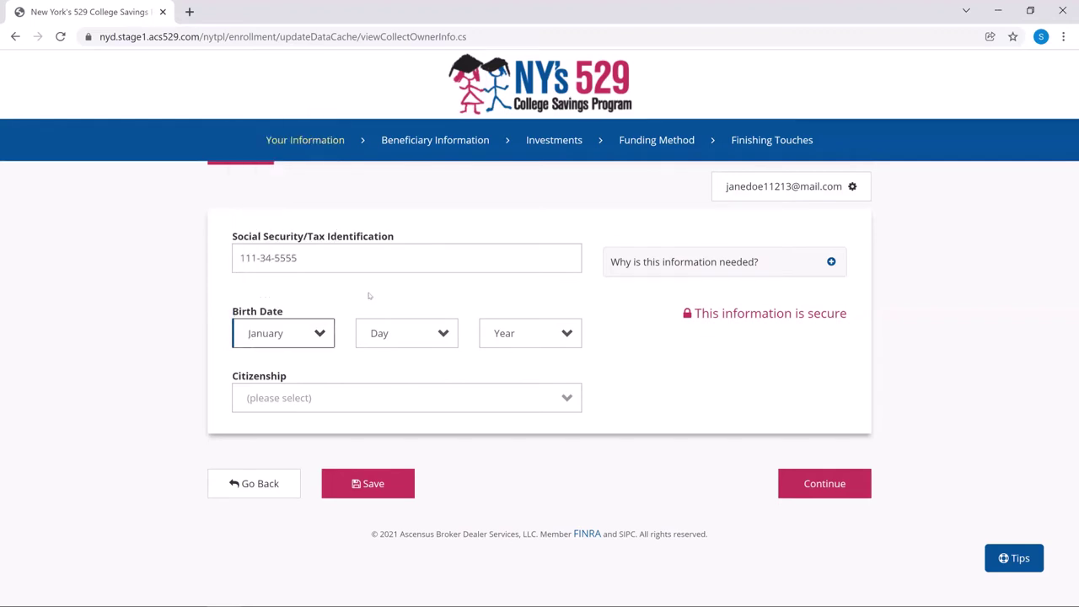
pyautogui.click(402, 335)
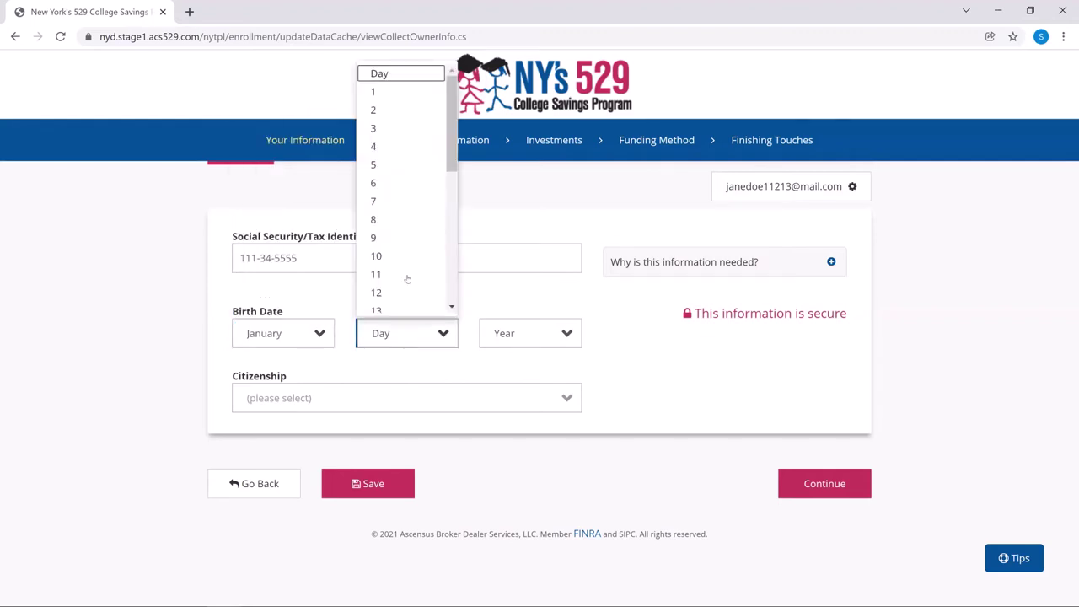
pyautogui.click(408, 92)
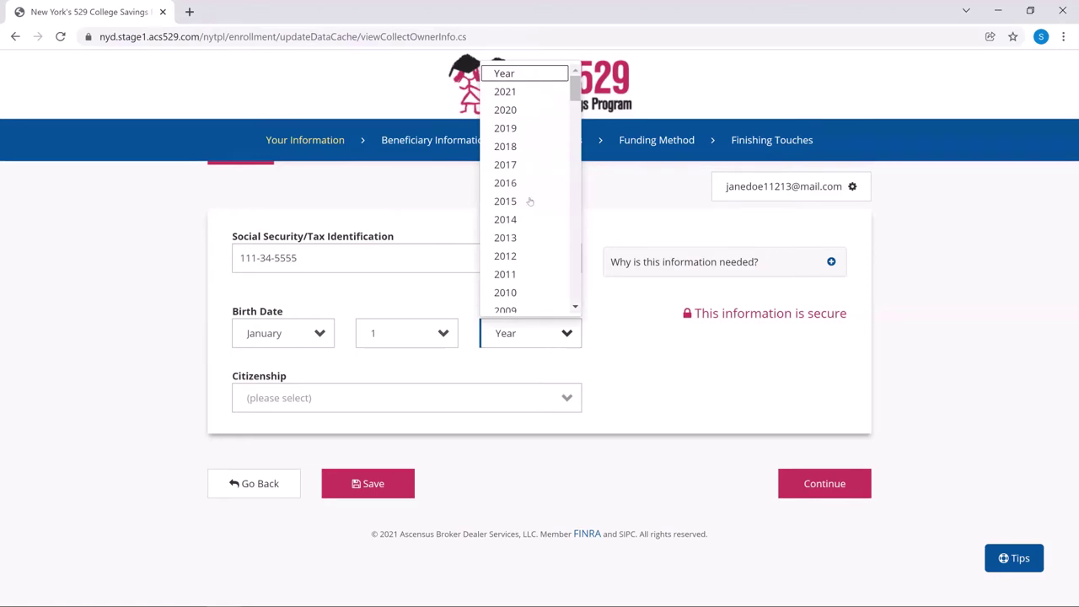
pyautogui.scroll(-8, 538, 248)
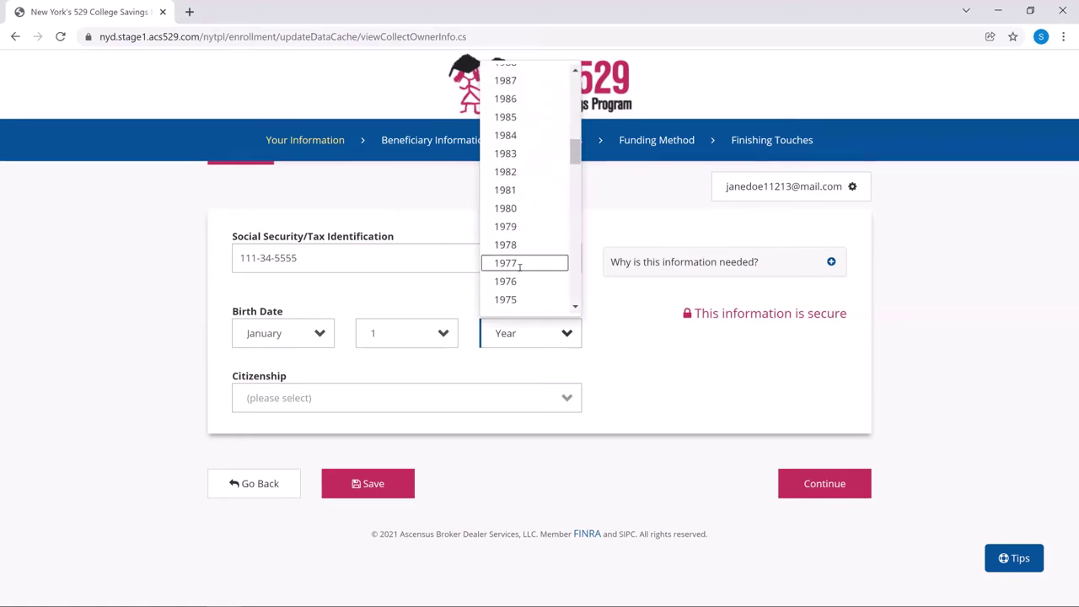
pyautogui.click(519, 264)
pyautogui.click(384, 408)
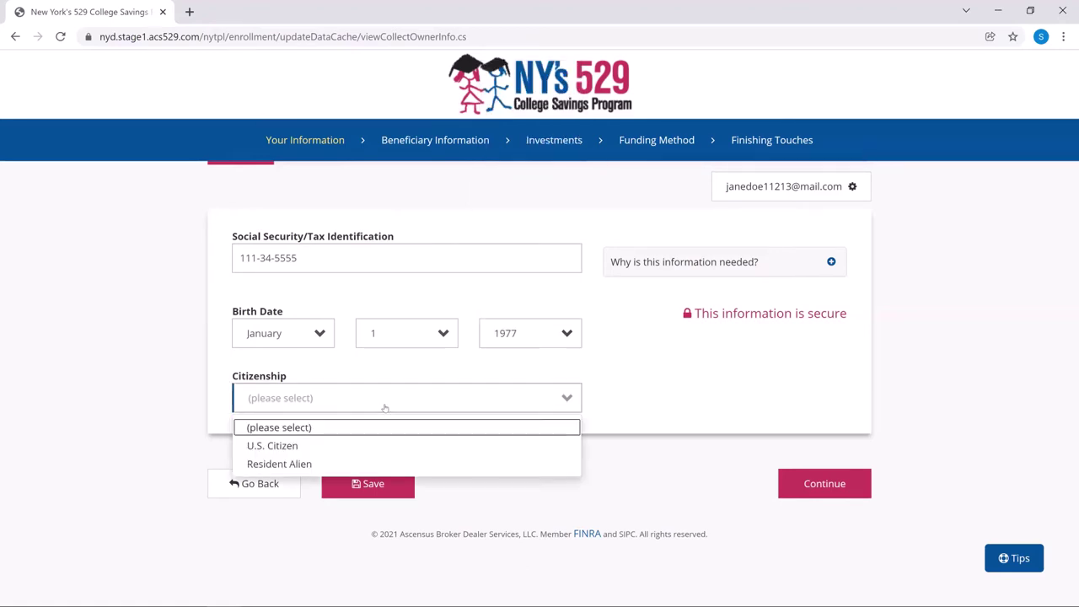
pyautogui.click(286, 445)
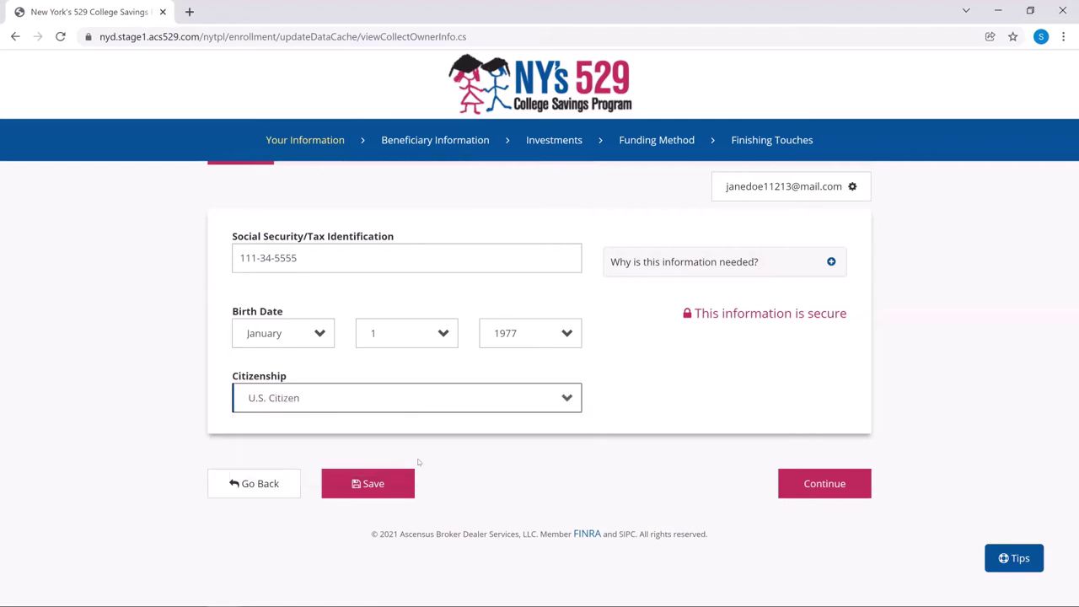
# Step: Continue to the beneficiary page and enter the beneficiary's first name, last name and Social Security number
pyautogui.click(855, 485)
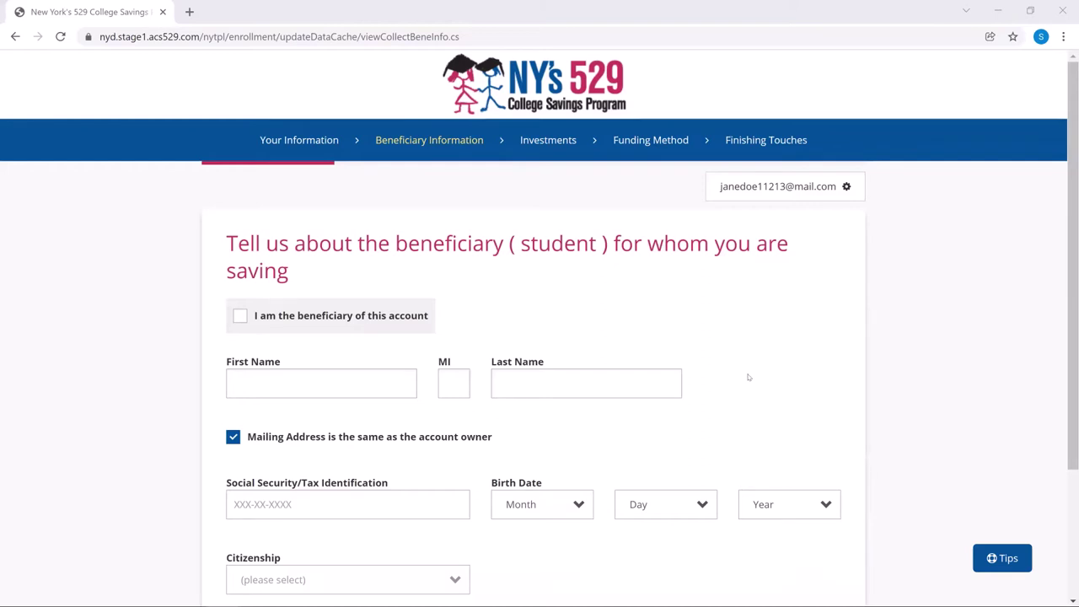
pyautogui.scroll(-1, 748, 377)
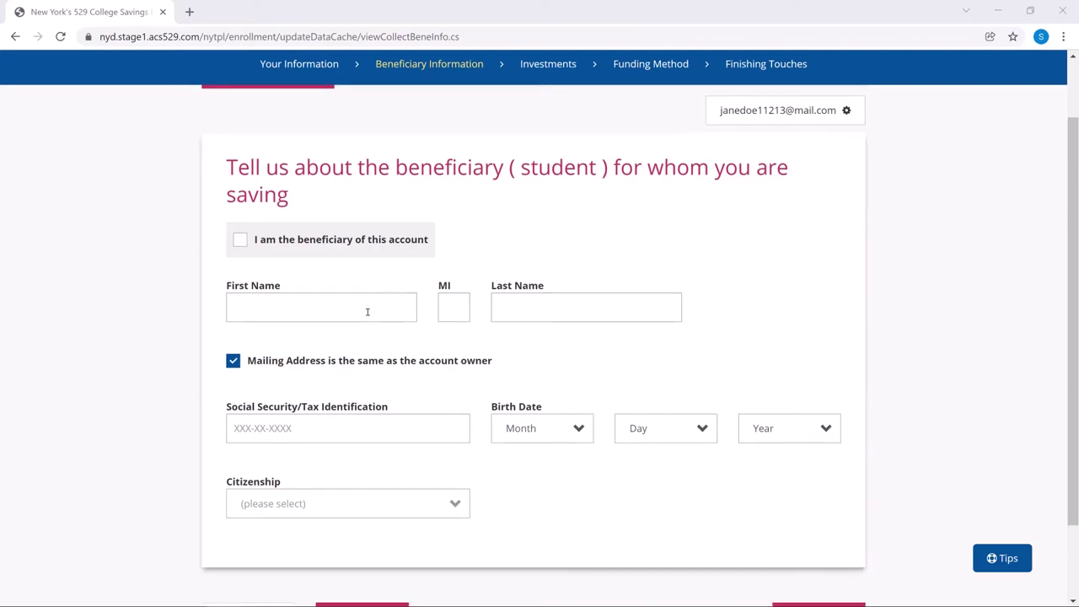
pyautogui.scroll(-2, 362, 297)
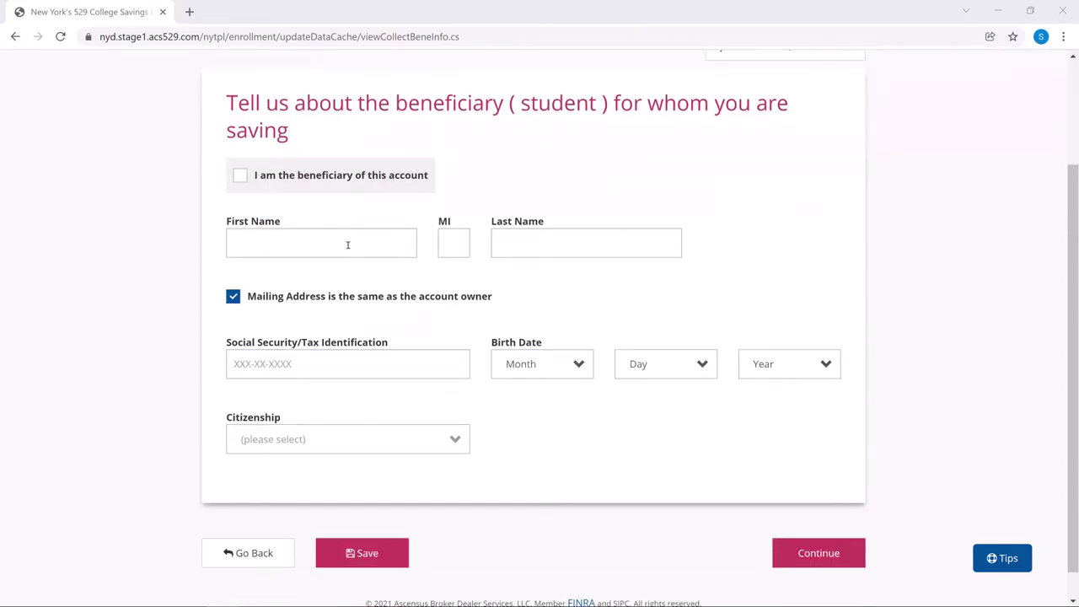
pyautogui.click(348, 245)
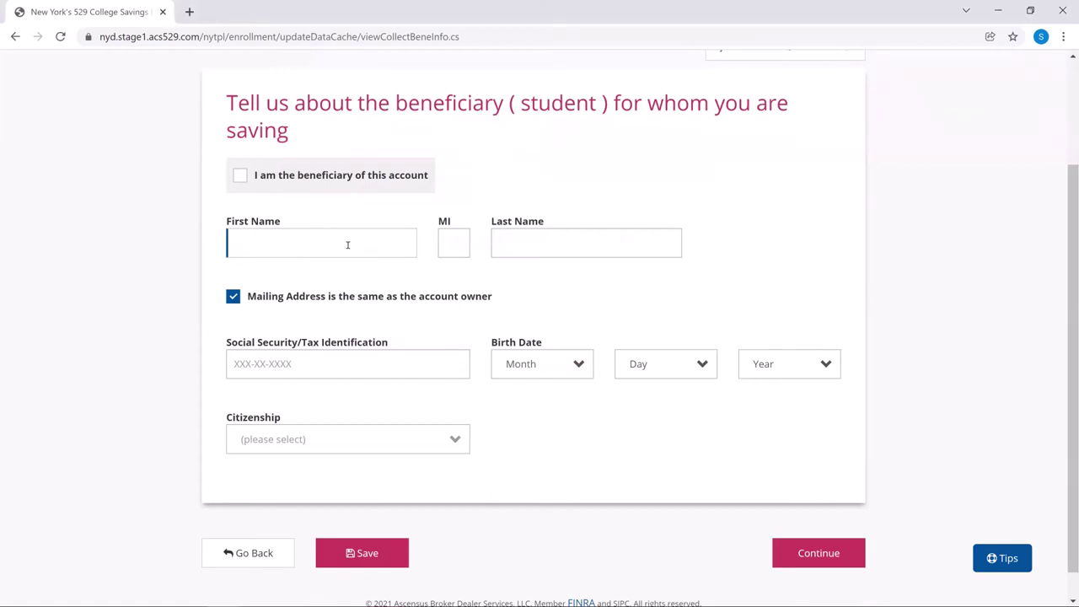
pyautogui.write('John')
pyautogui.press('Tab')
pyautogui.press('Tab')
pyautogui.write('Doe')
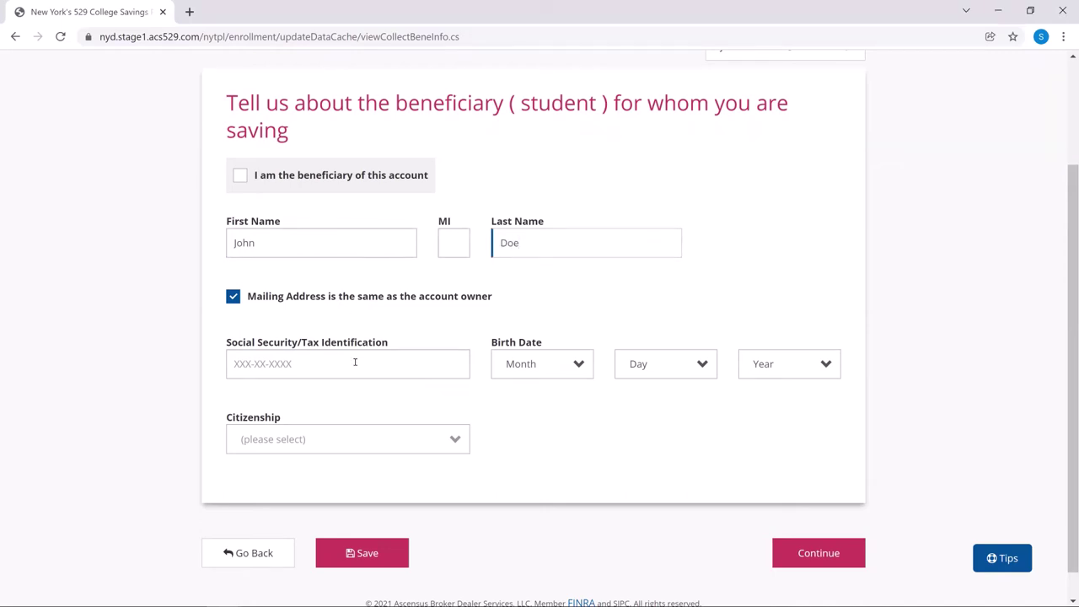
pyautogui.click(355, 362)
pyautogui.write('1')
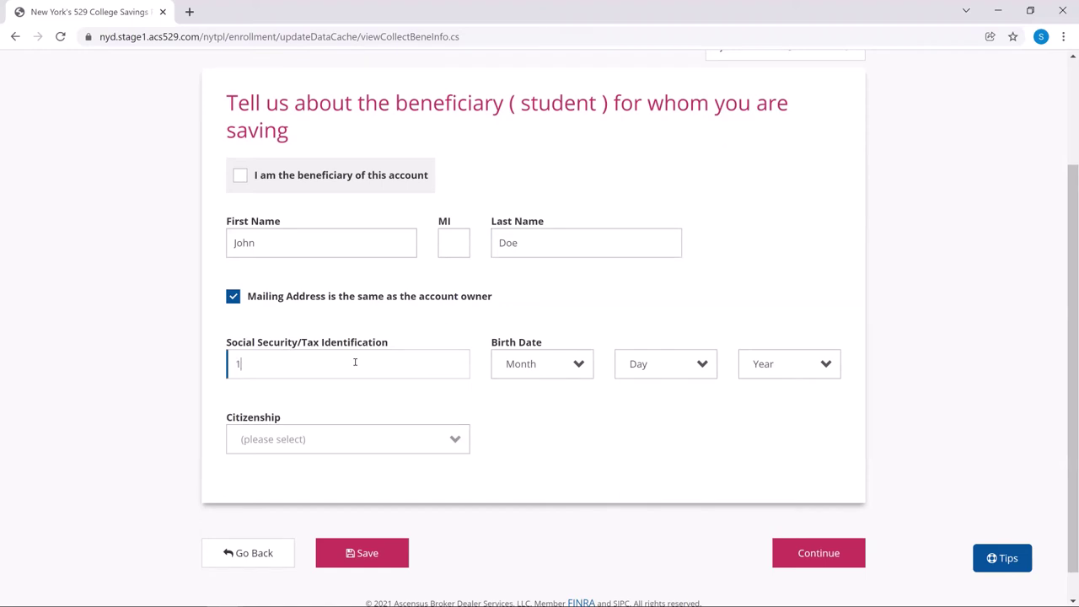
pyautogui.write('11223333')
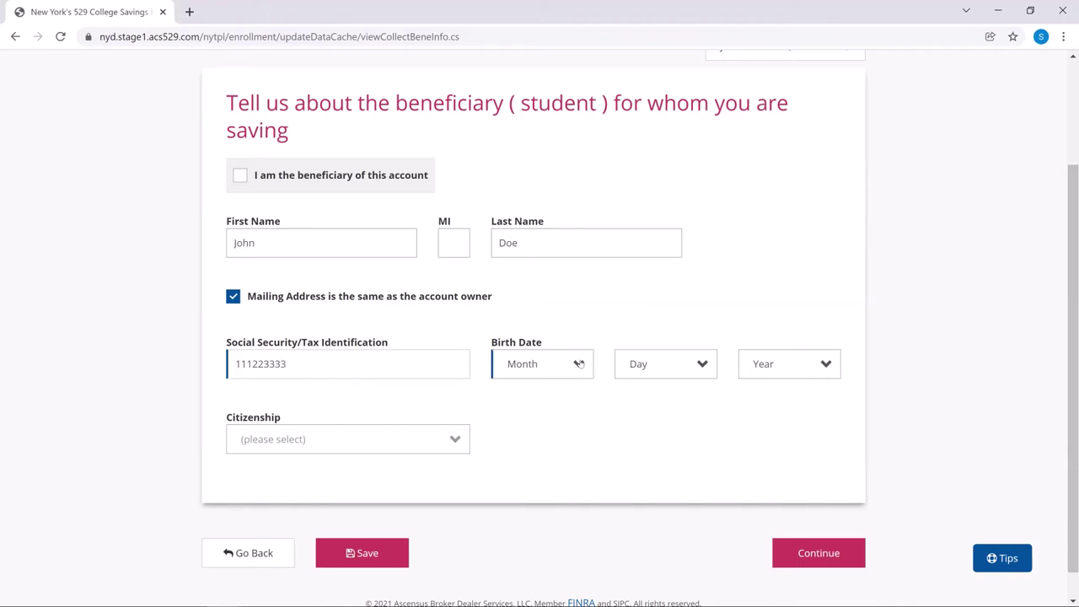
pyautogui.click(580, 364)
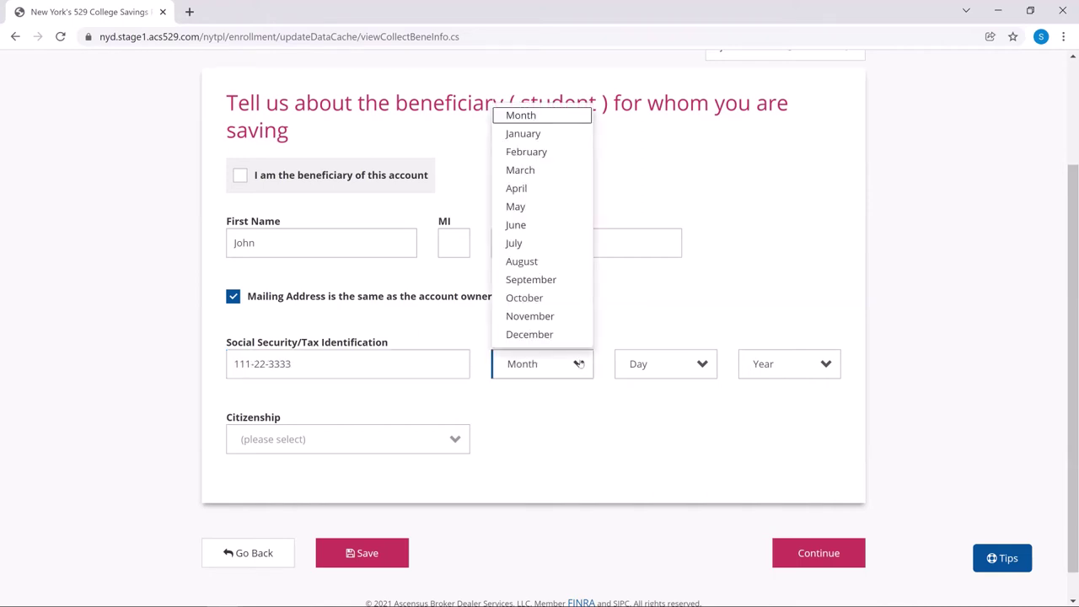
pyautogui.click(565, 139)
pyautogui.click(674, 364)
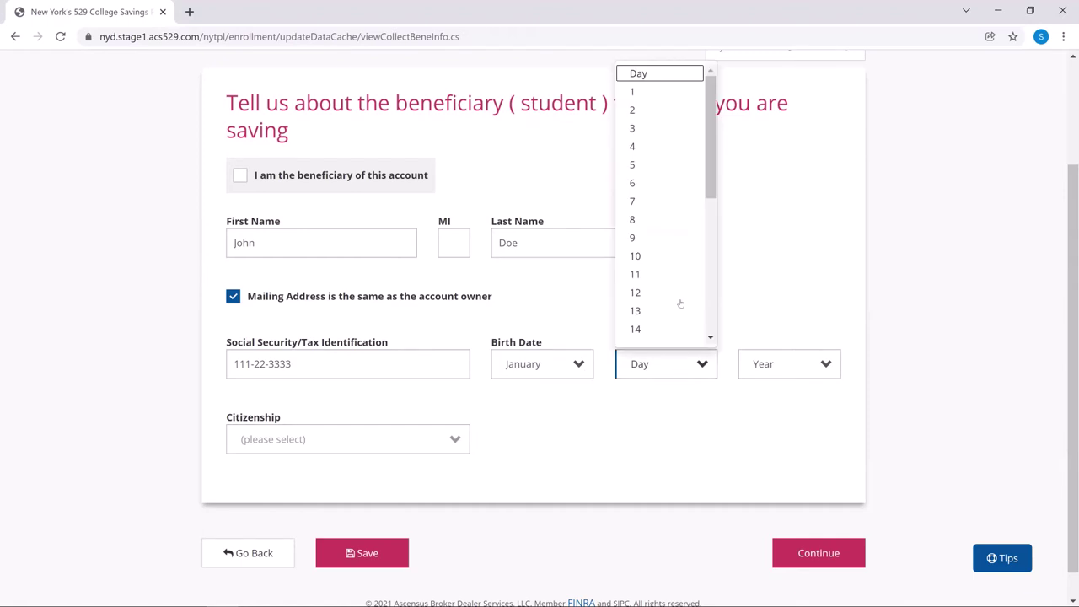
pyautogui.click(677, 291)
pyautogui.click(780, 366)
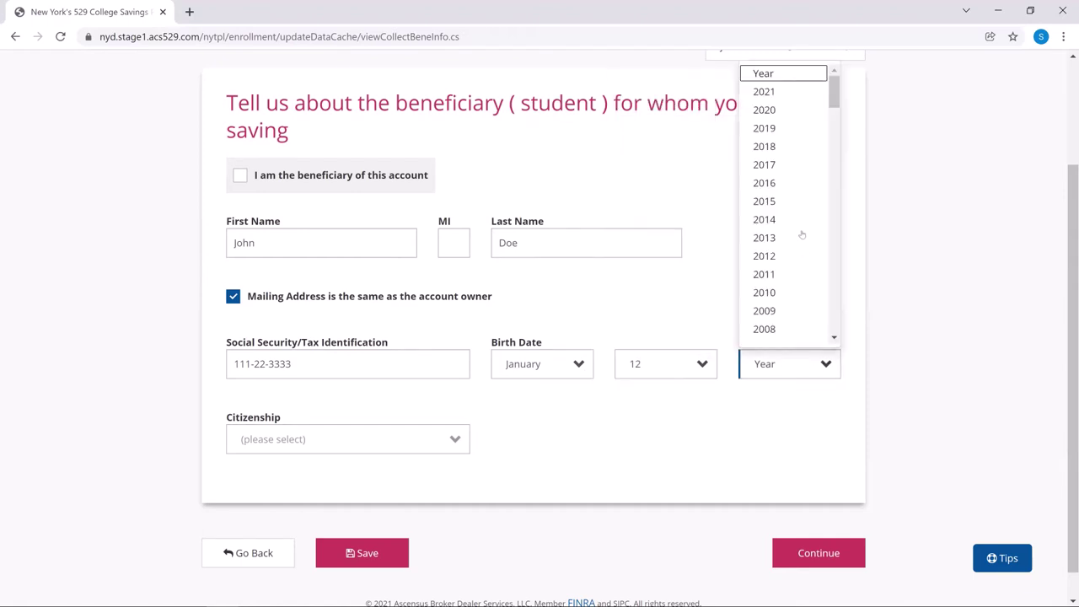
pyautogui.click(778, 183)
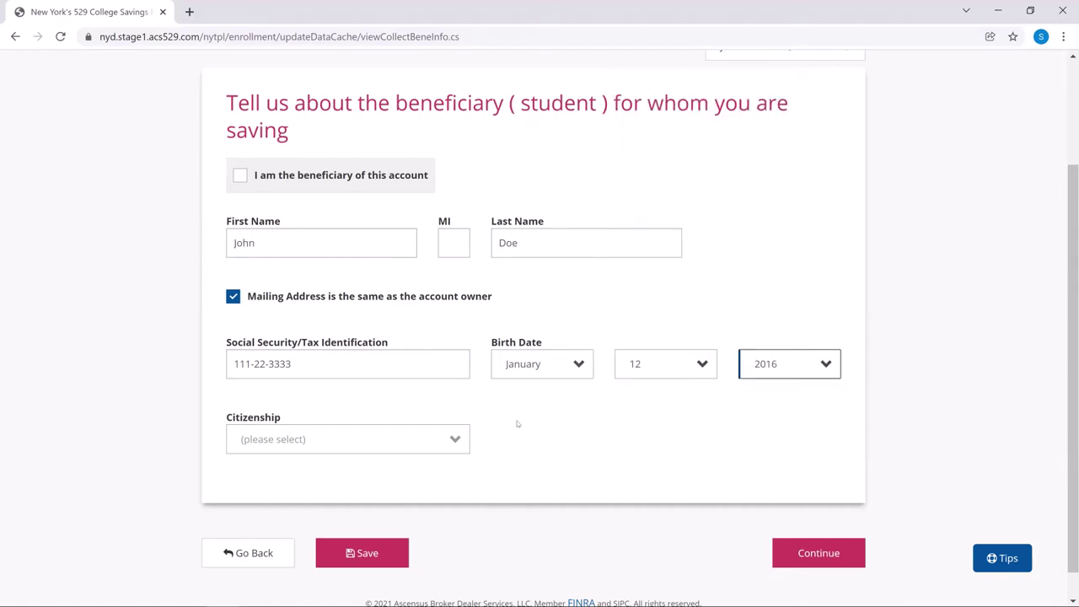
pyautogui.click(410, 444)
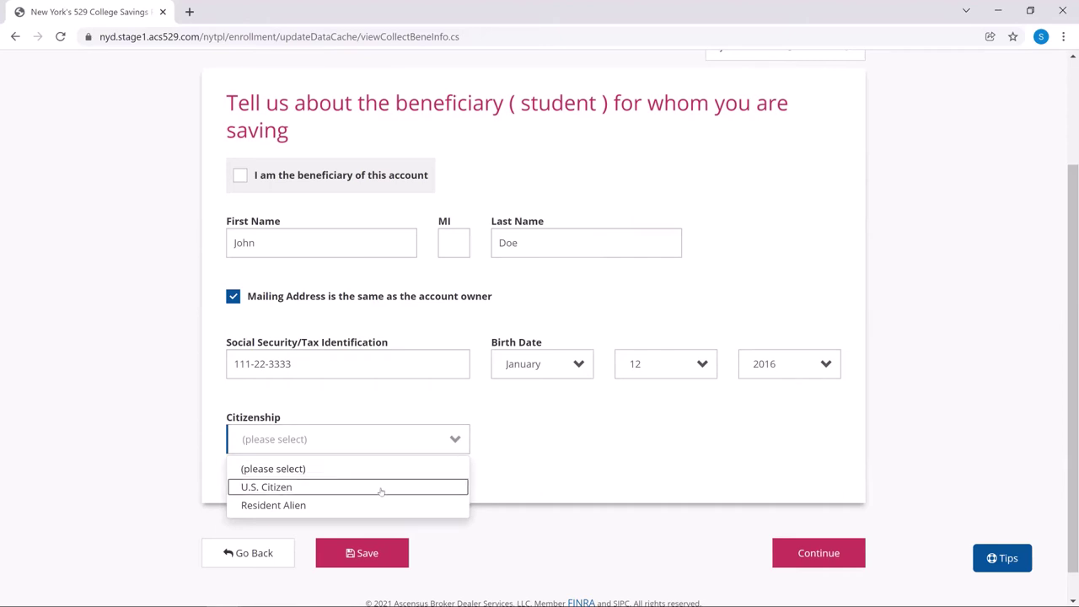
pyautogui.click(381, 489)
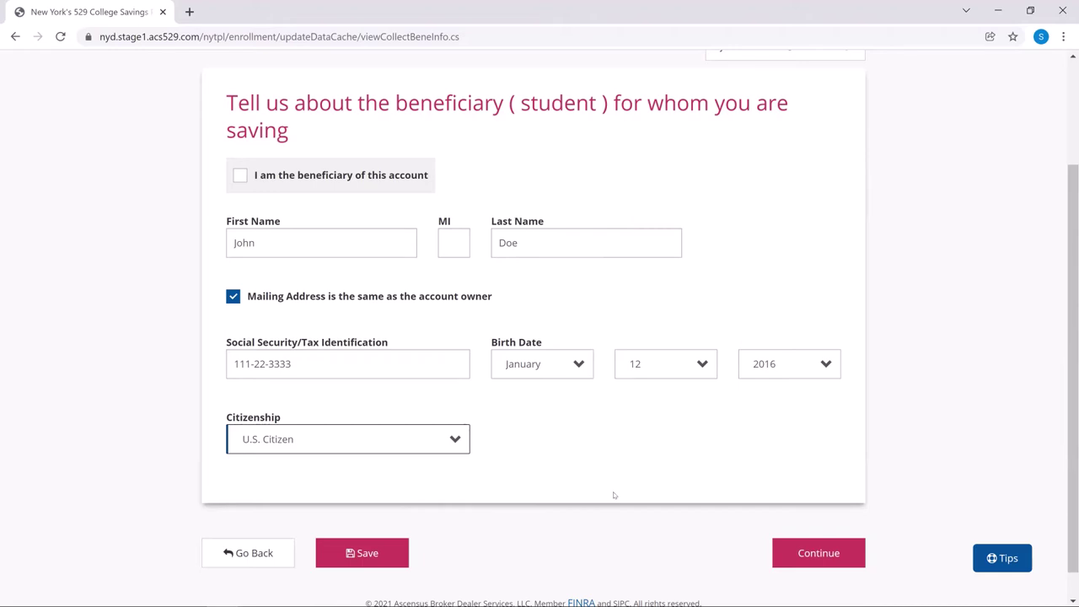
# Step: Continue to the successor page and enter the successor's first name, last name and phone number
pyautogui.click(813, 563)
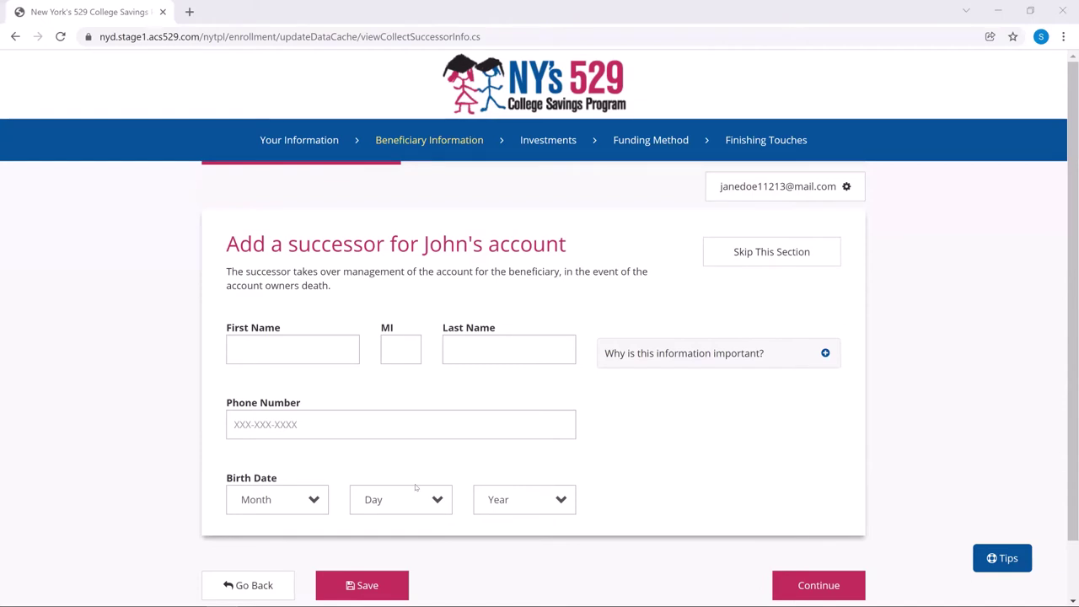
pyautogui.click(327, 341)
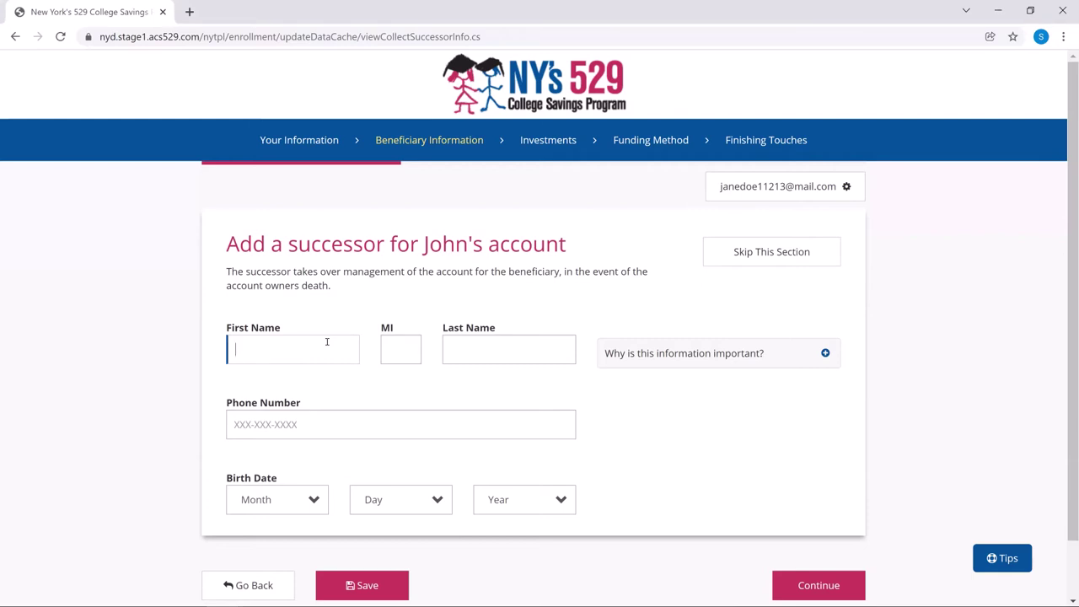
pyautogui.write('Paul')
pyautogui.press('Tab')
pyautogui.press('Tab')
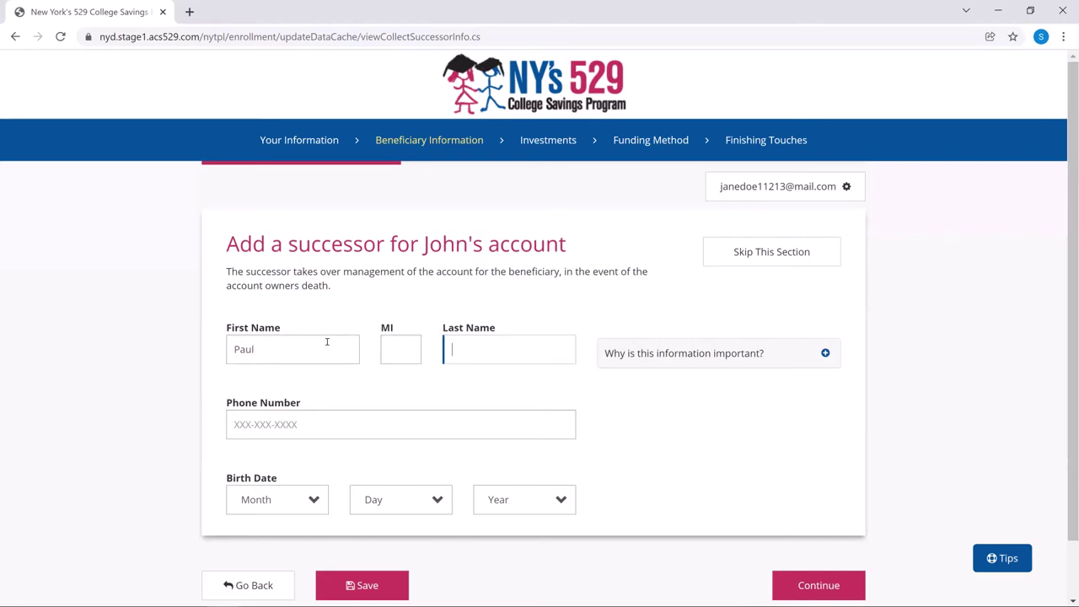
pyautogui.write('Doe')
pyautogui.press('Tab')
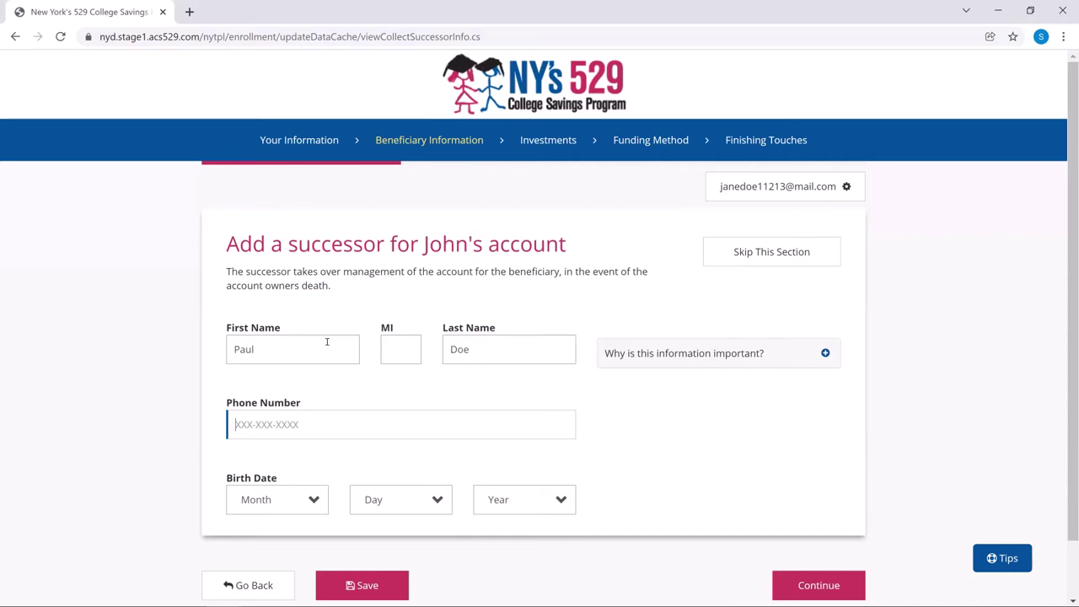
# Step: Set the successor's birth date to January 1, 1982
pyautogui.click(307, 499)
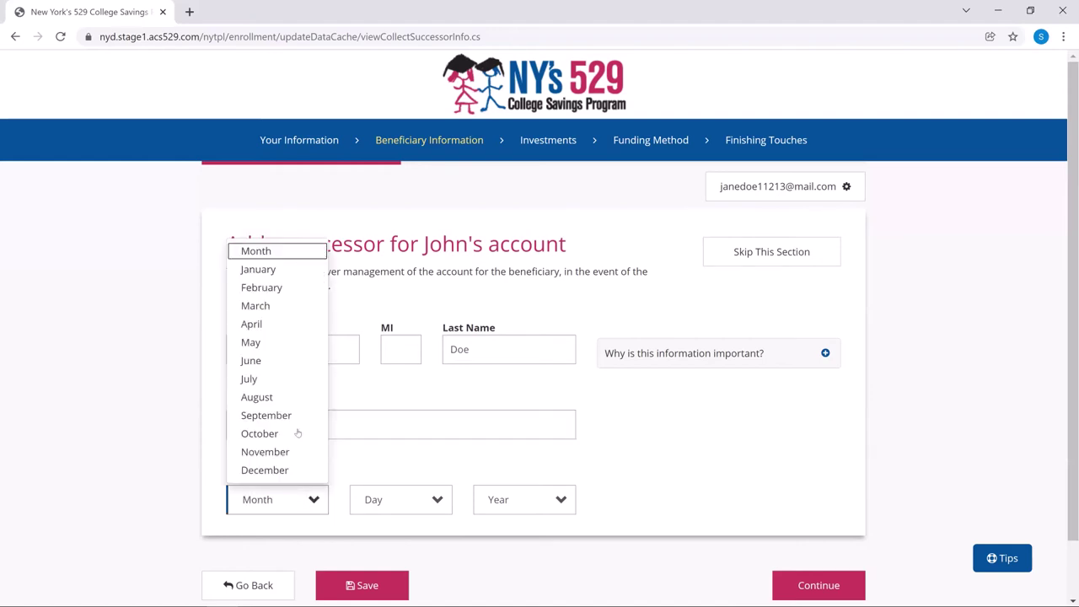
pyautogui.click(290, 270)
pyautogui.click(422, 510)
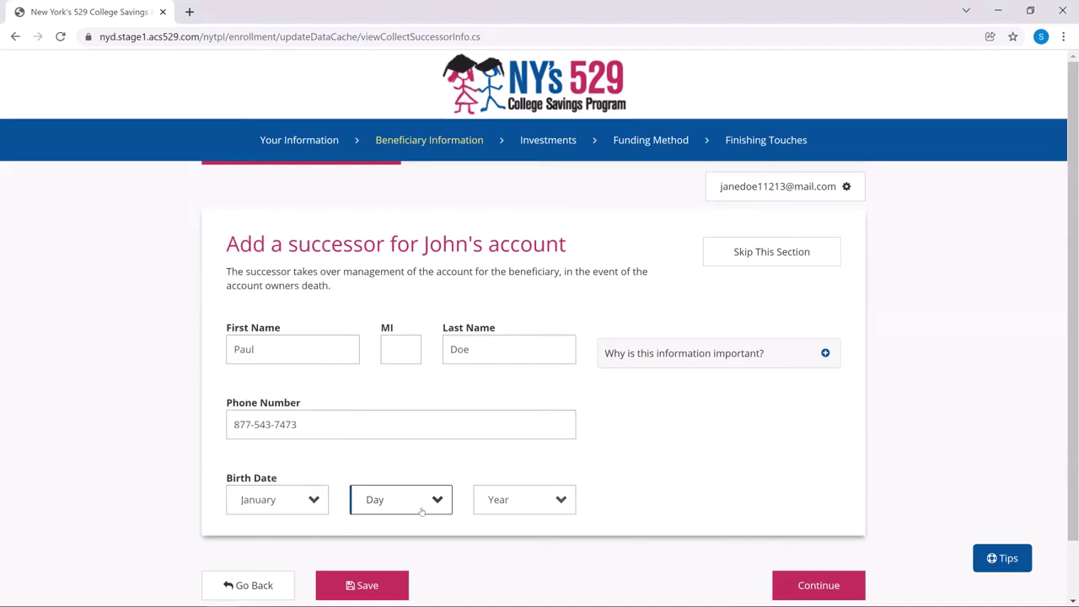
pyautogui.click(400, 97)
pyautogui.click(548, 497)
pyautogui.scroll(-4, 536, 337)
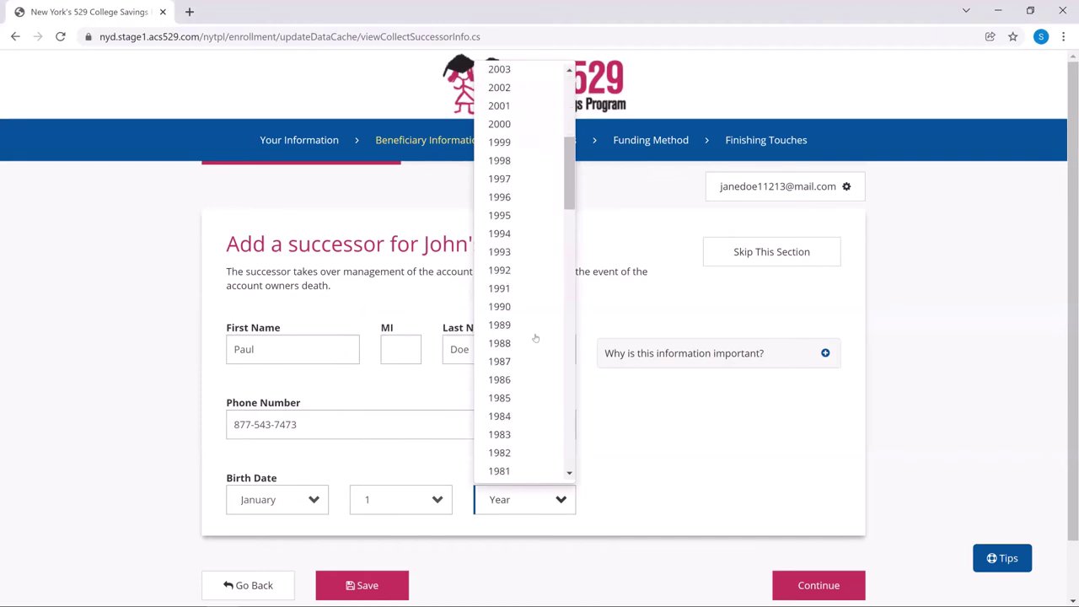
pyautogui.click(524, 452)
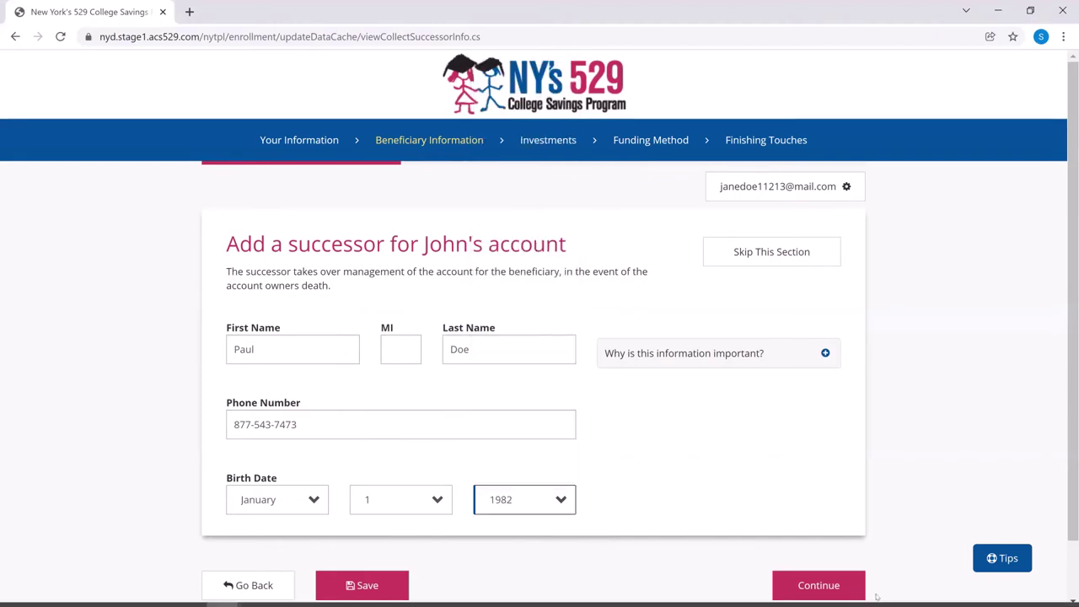
# Step: On the investment page, pick Custom Portfolio first, then switch to Age-Based to reveal Aggressive, Moderate and Conservative risk levels
pyautogui.click(821, 576)
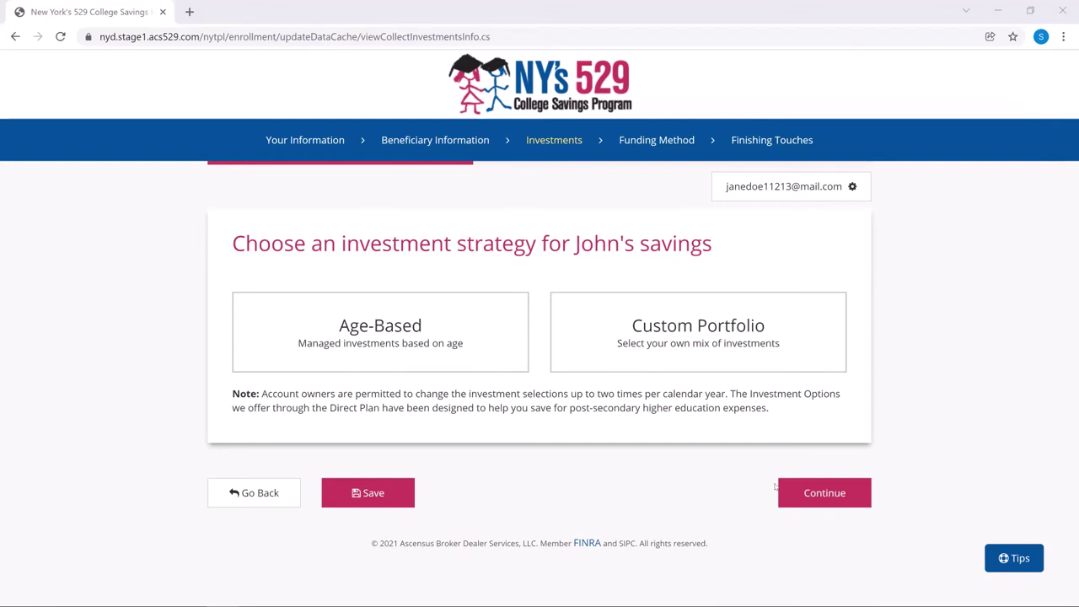
pyautogui.click(702, 347)
pyautogui.scroll(-4, 703, 349)
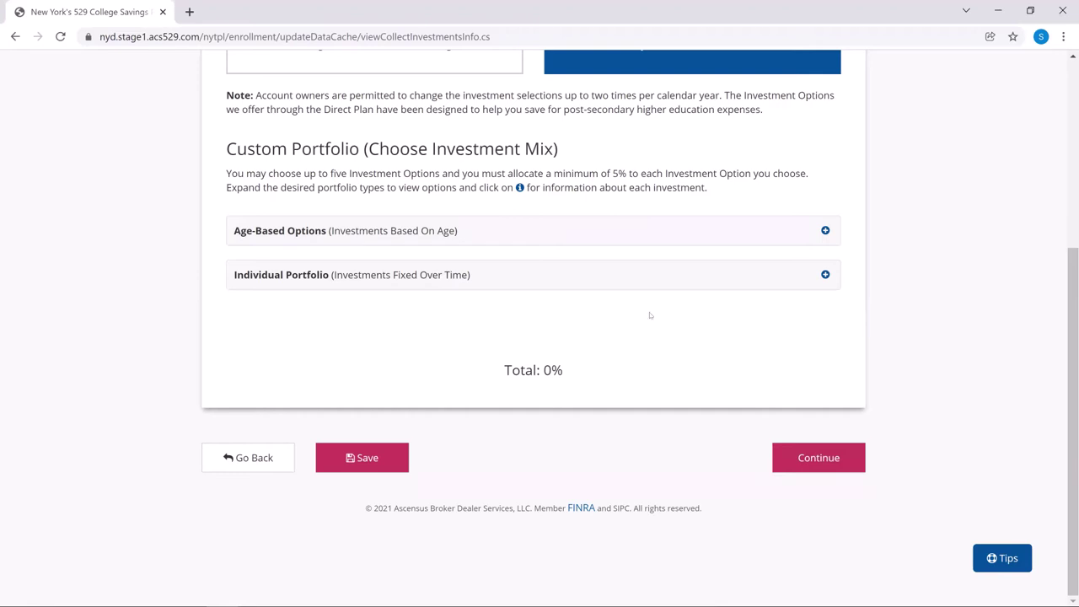
pyautogui.scroll(1, 431, 157)
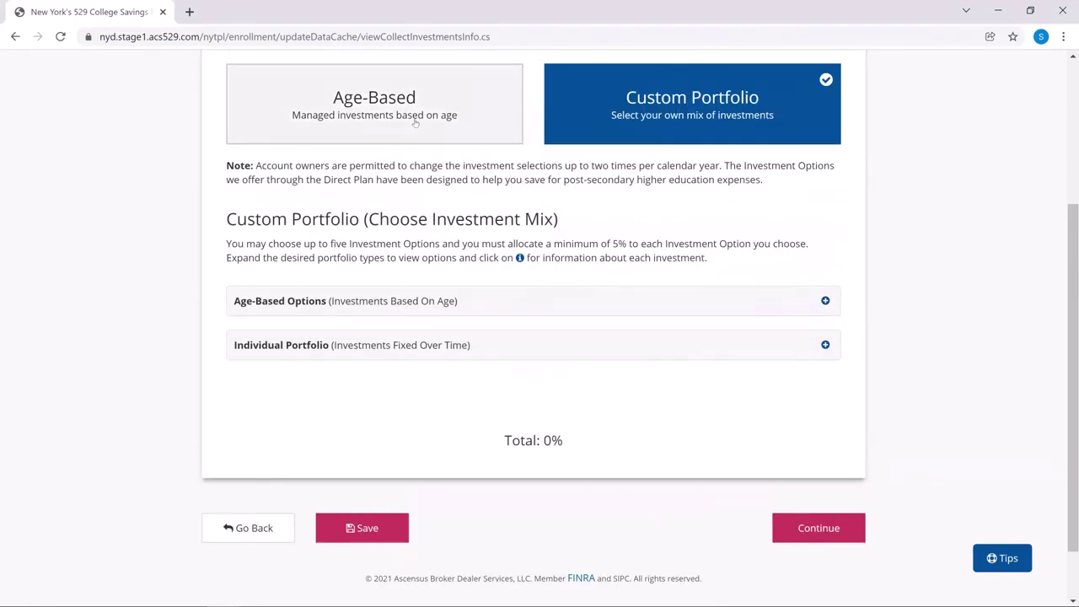
pyautogui.click(414, 118)
pyautogui.scroll(-2, 505, 295)
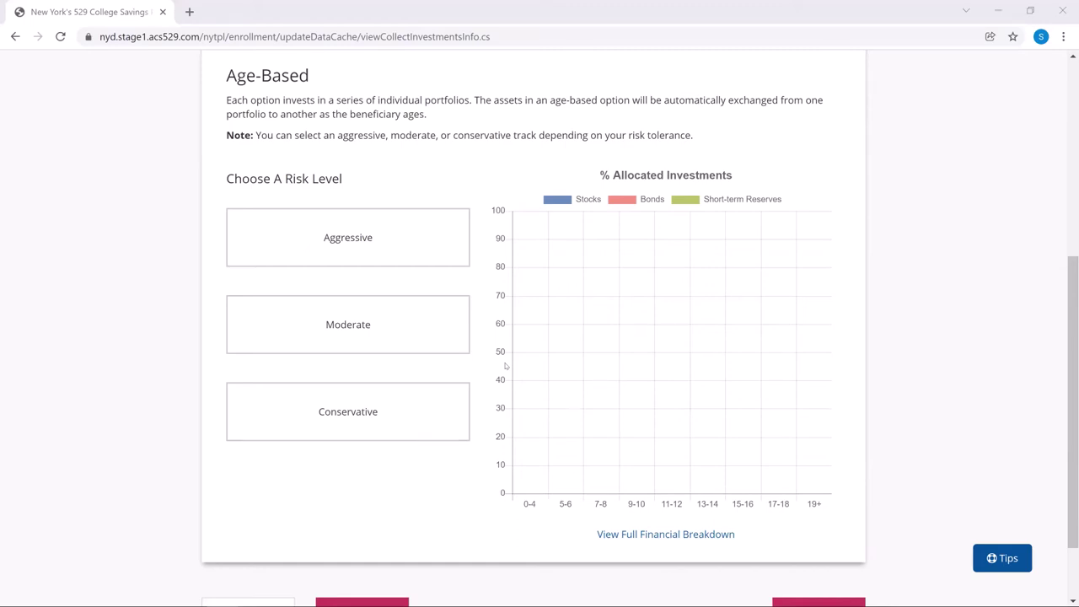
# Step: Compare the Aggressive, Moderate and Conservative risk tracks, then settle on Moderate and continue
pyautogui.click(386, 252)
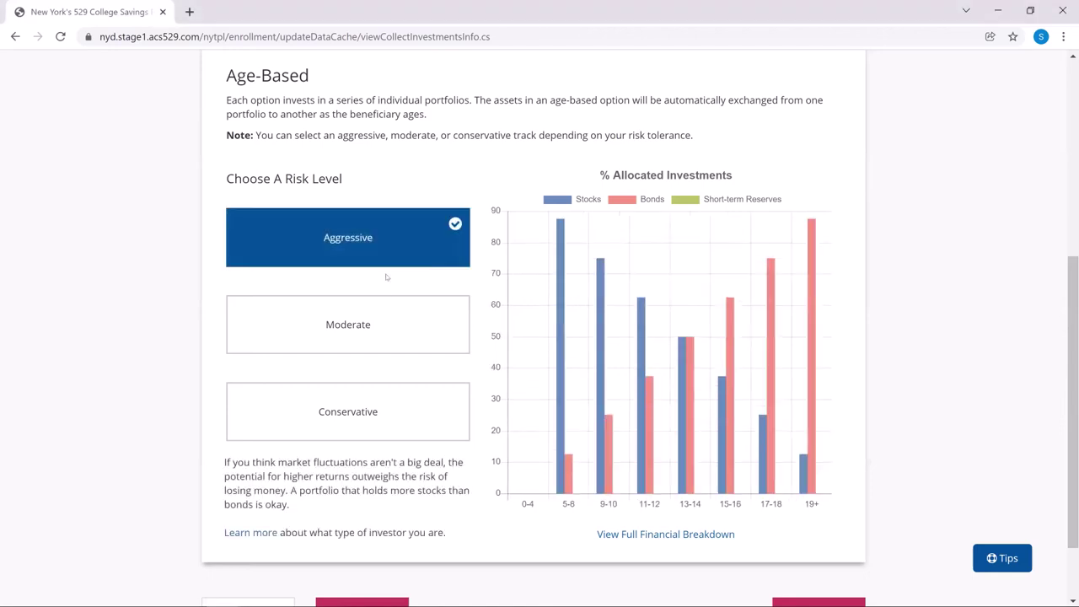
pyautogui.click(380, 324)
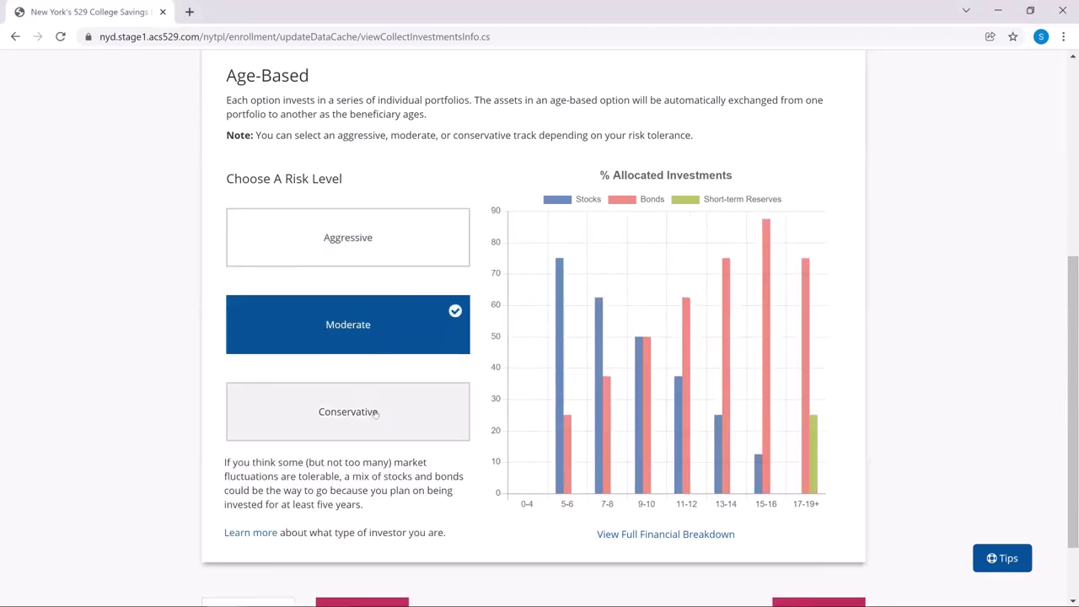
pyautogui.click(373, 413)
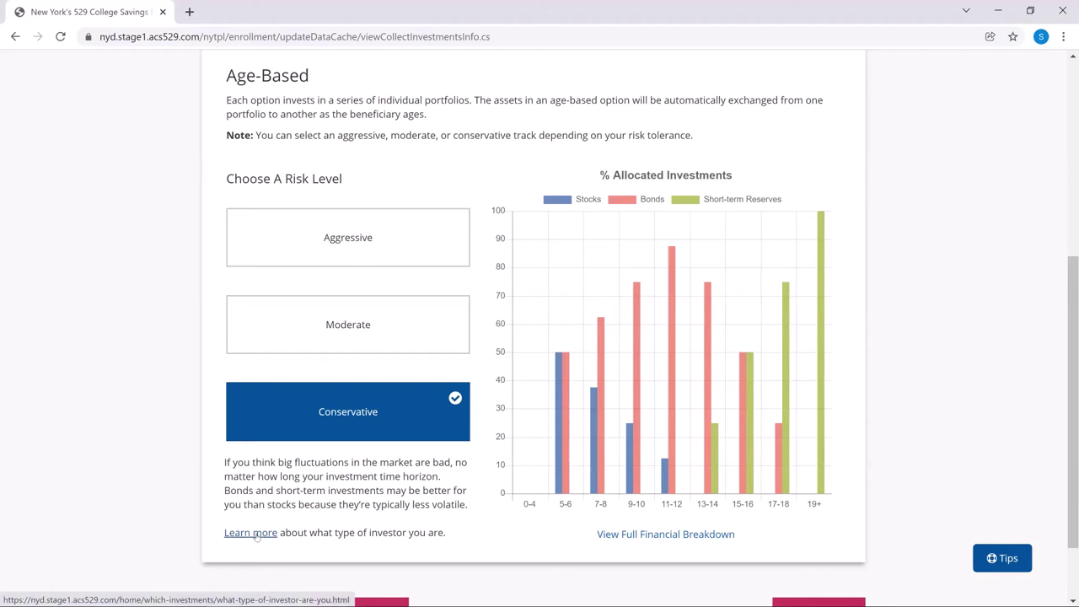
pyautogui.click(253, 534)
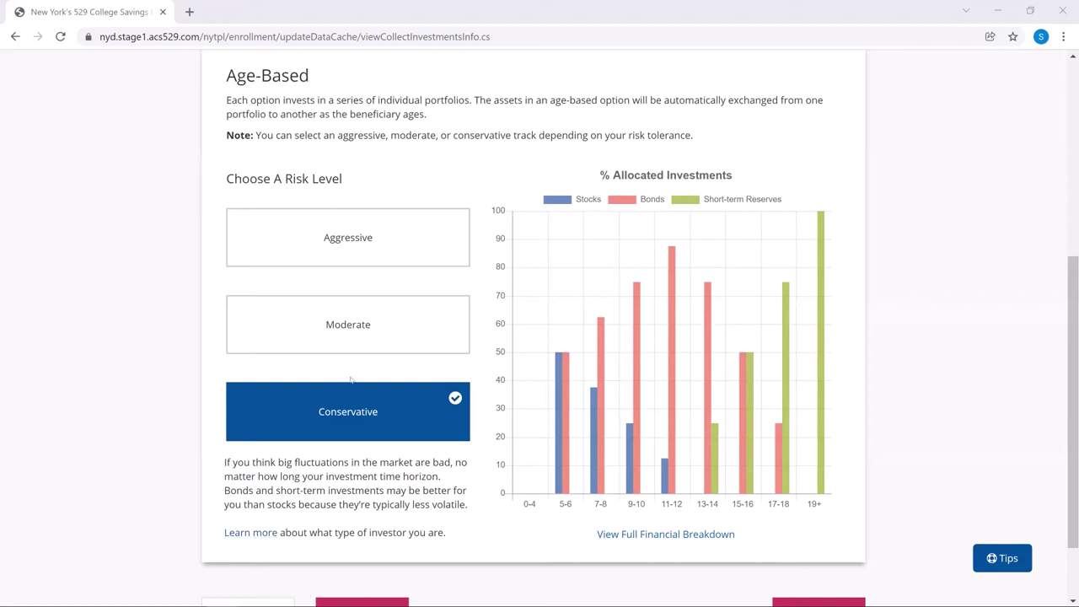
pyautogui.click(370, 343)
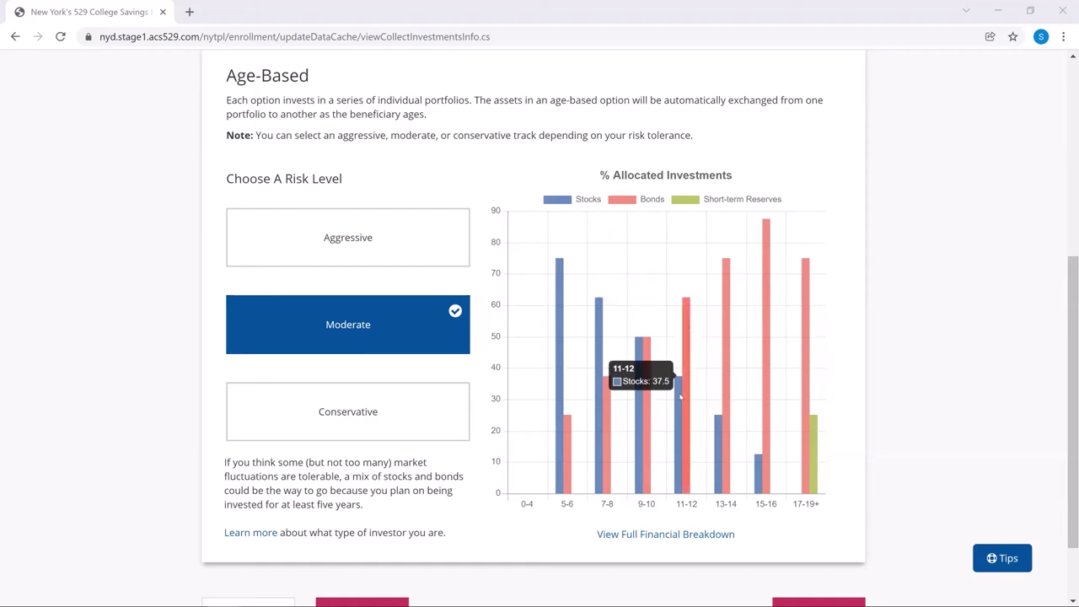
pyautogui.scroll(-2, 753, 468)
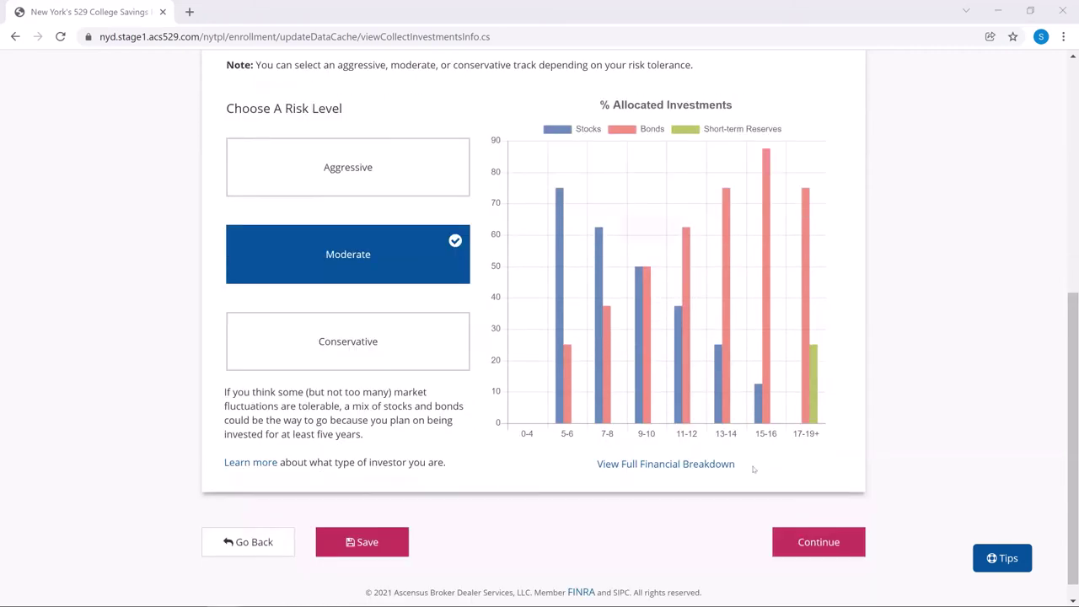
pyautogui.click(822, 554)
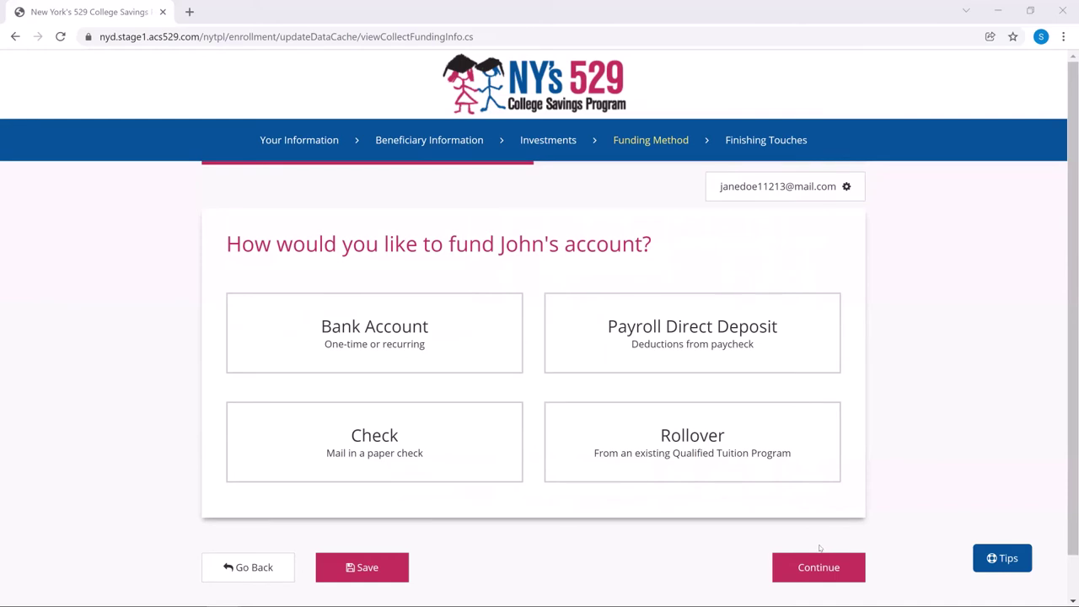
# Step: Choose a mailed paper check as the funding method and continue
pyautogui.click(387, 456)
pyautogui.scroll(-3, 485, 489)
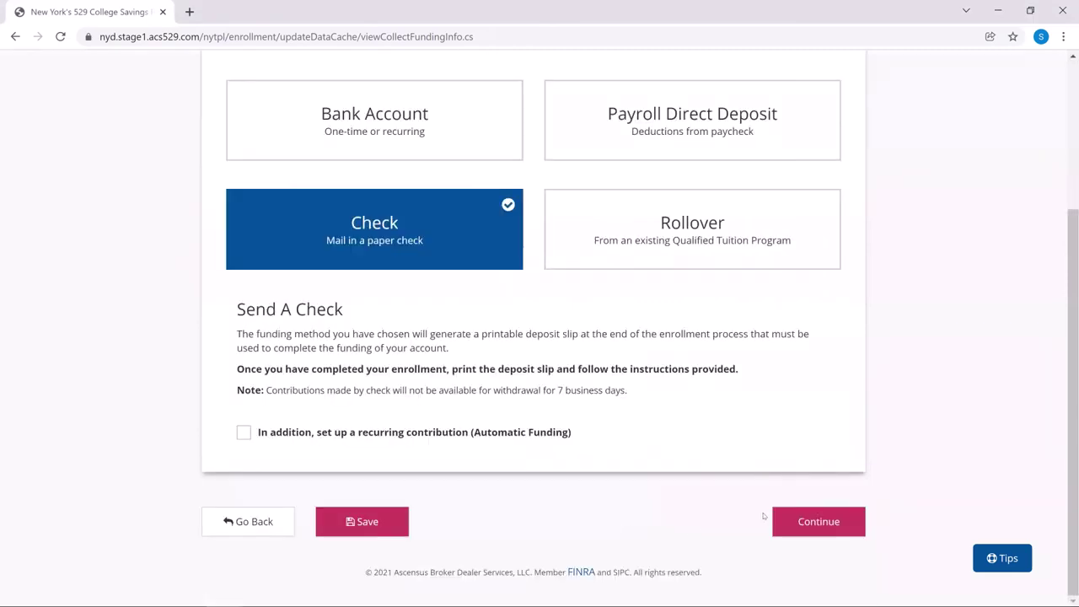
pyautogui.click(804, 518)
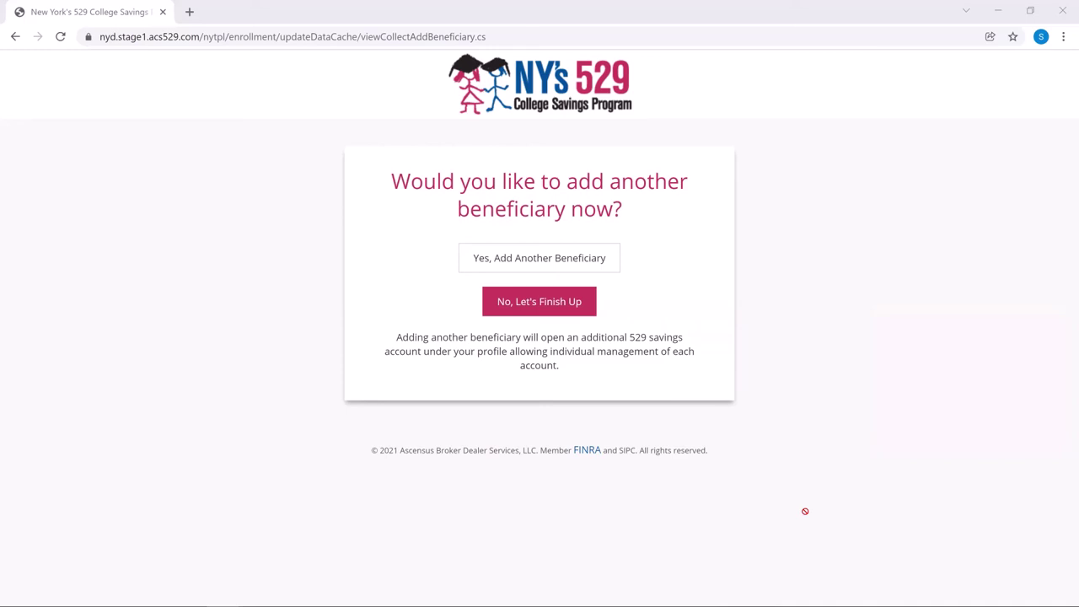
# Step: Decline adding another beneficiary with 'No, Let's Finish Up'
pyautogui.click(533, 302)
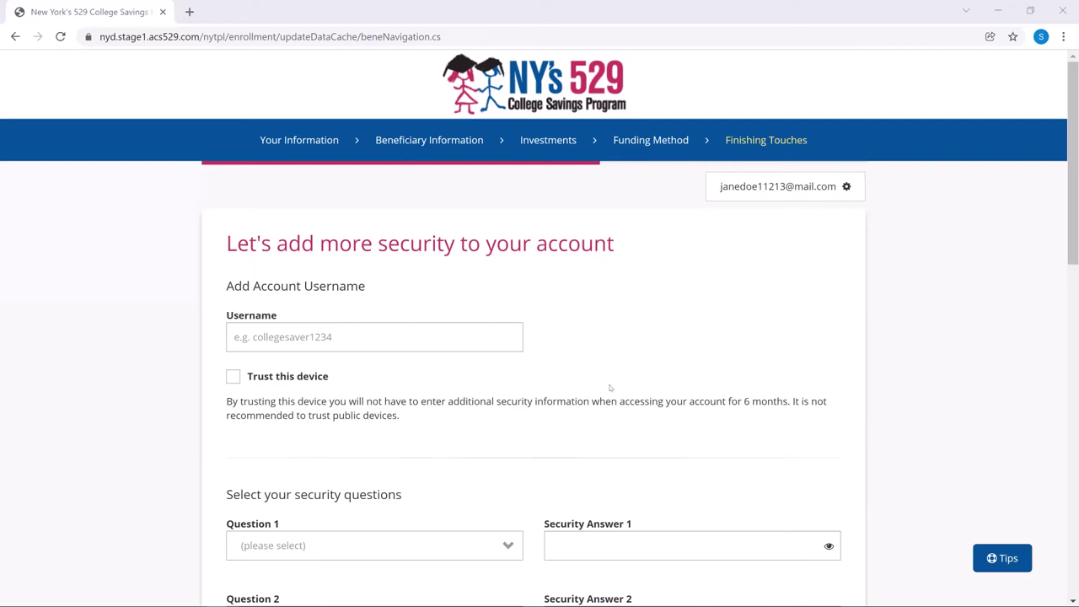
# Step: Enter the account username and answer the first boyfriend-or-girlfriend security question
pyautogui.click(456, 339)
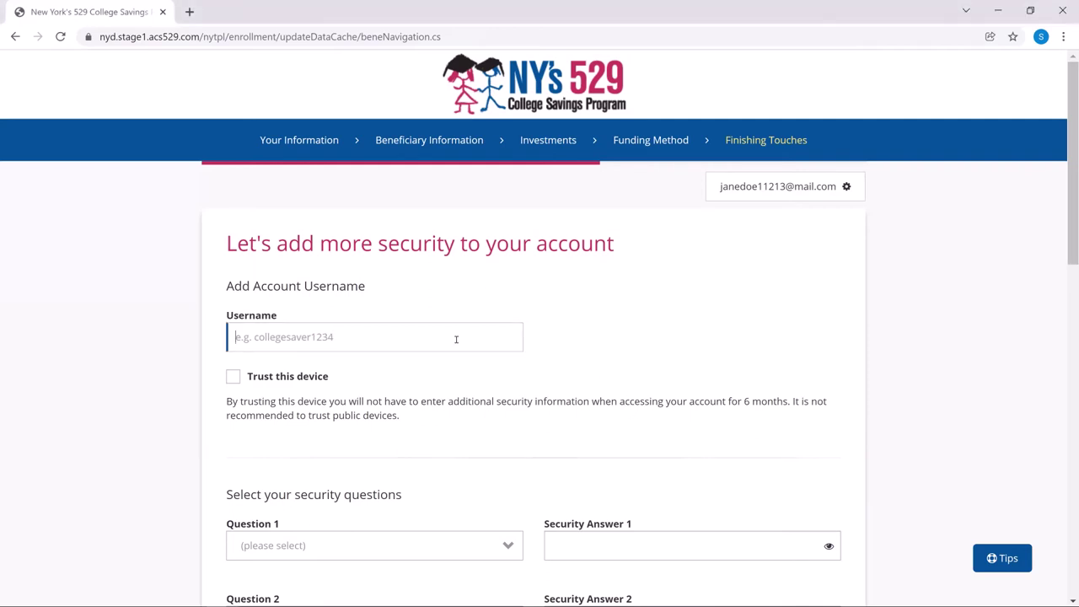
pyautogui.write('janedoe12345')
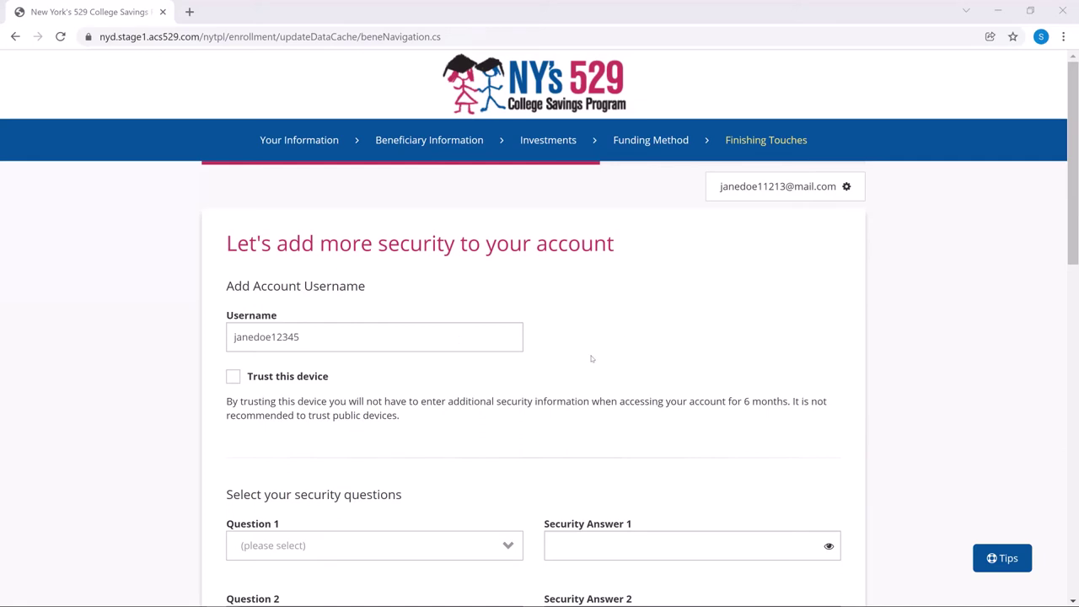
pyautogui.scroll(-3, 590, 358)
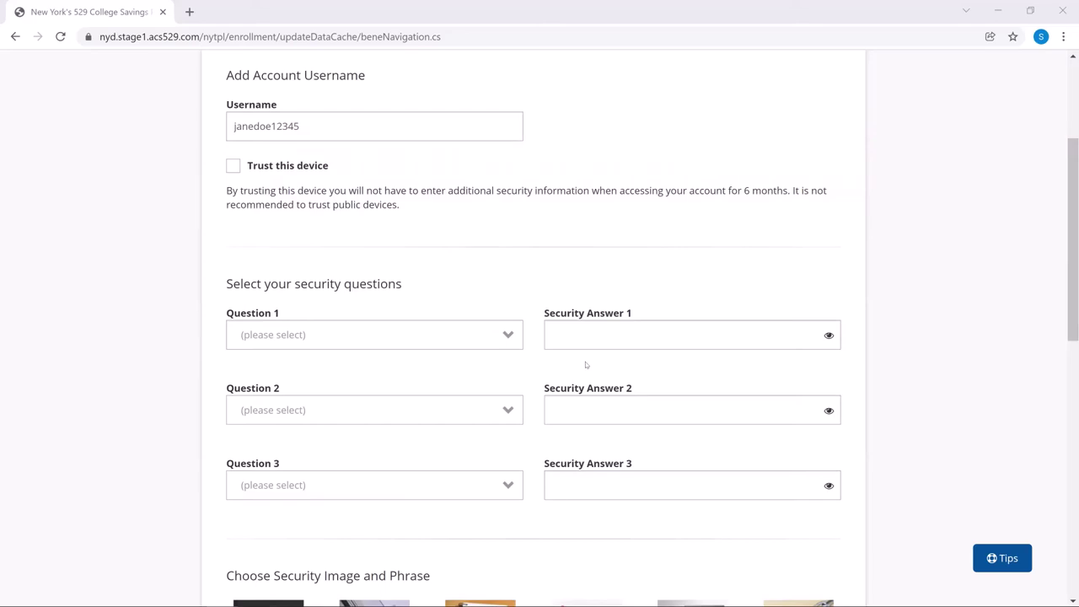
pyautogui.click(486, 342)
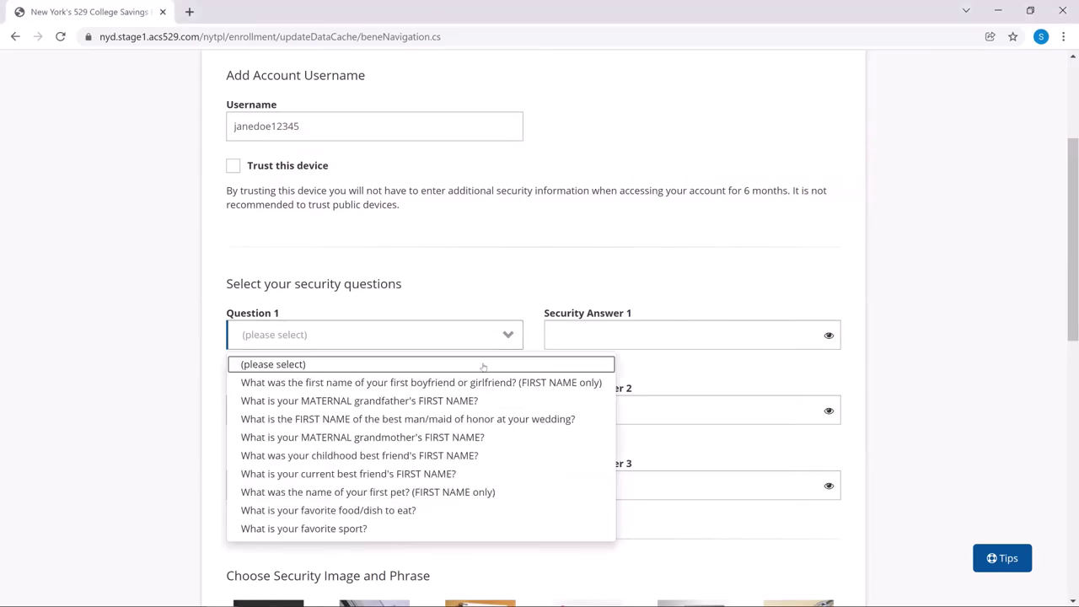
pyautogui.click(488, 383)
pyautogui.click(615, 335)
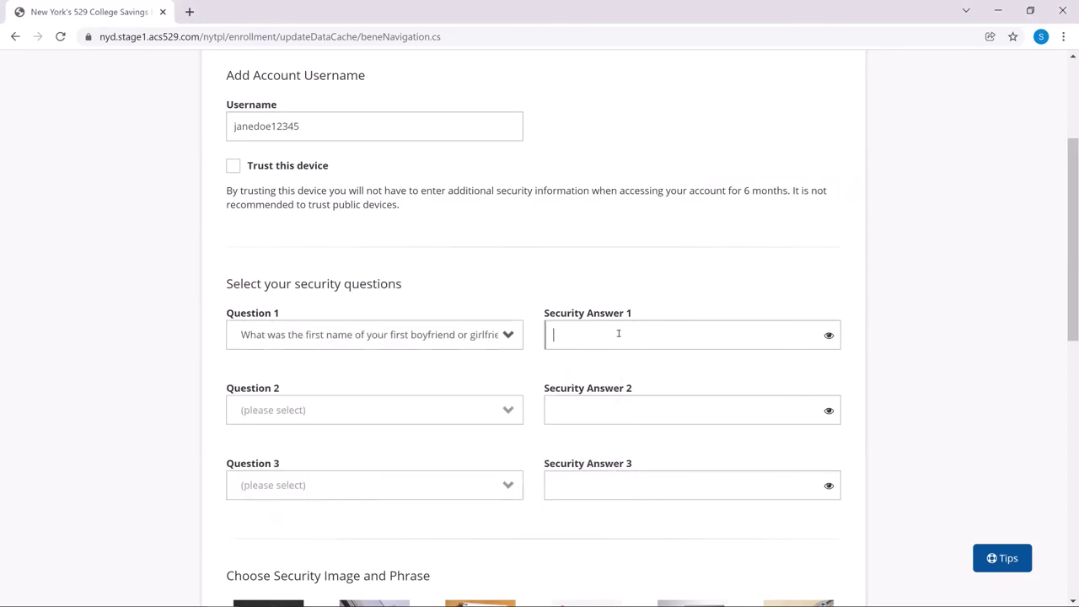
pyautogui.write('John')
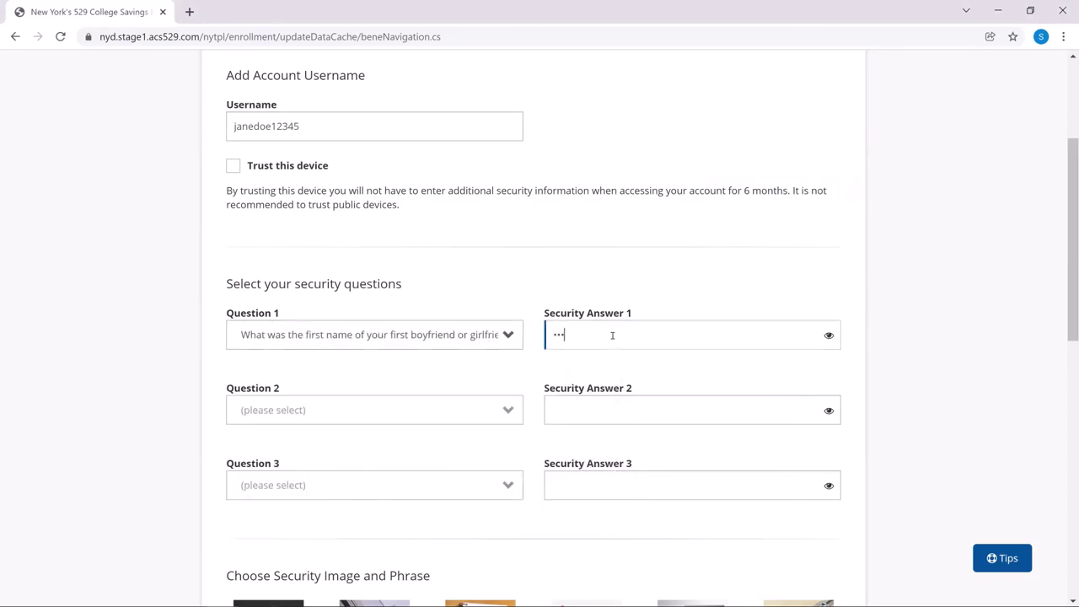
# Step: Set the married-city and where-you-met-your-spouse security questions, each with an answer
pyautogui.click(468, 417)
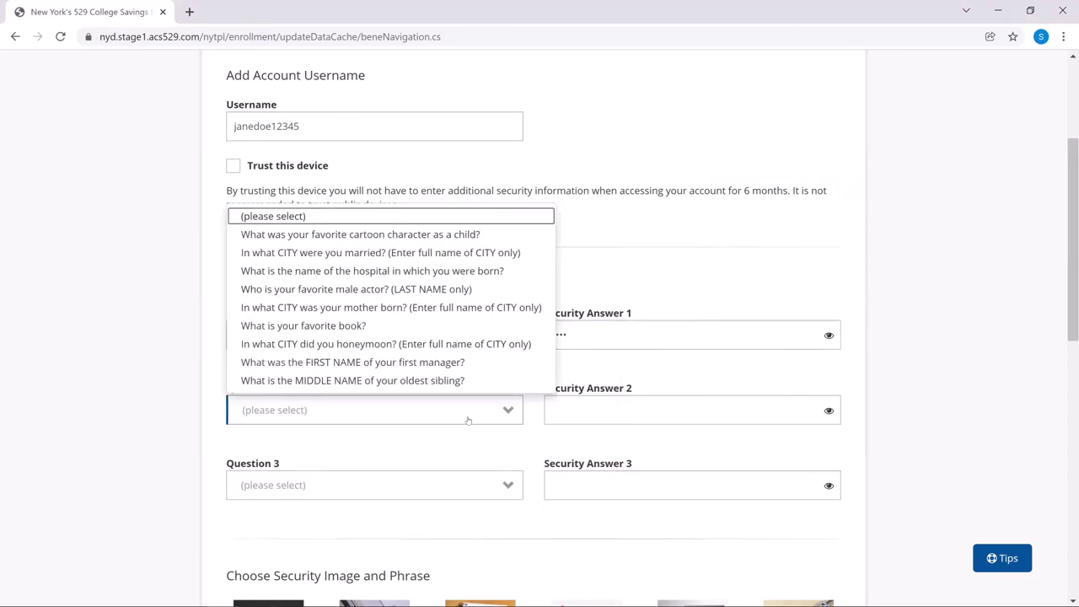
pyautogui.click(470, 252)
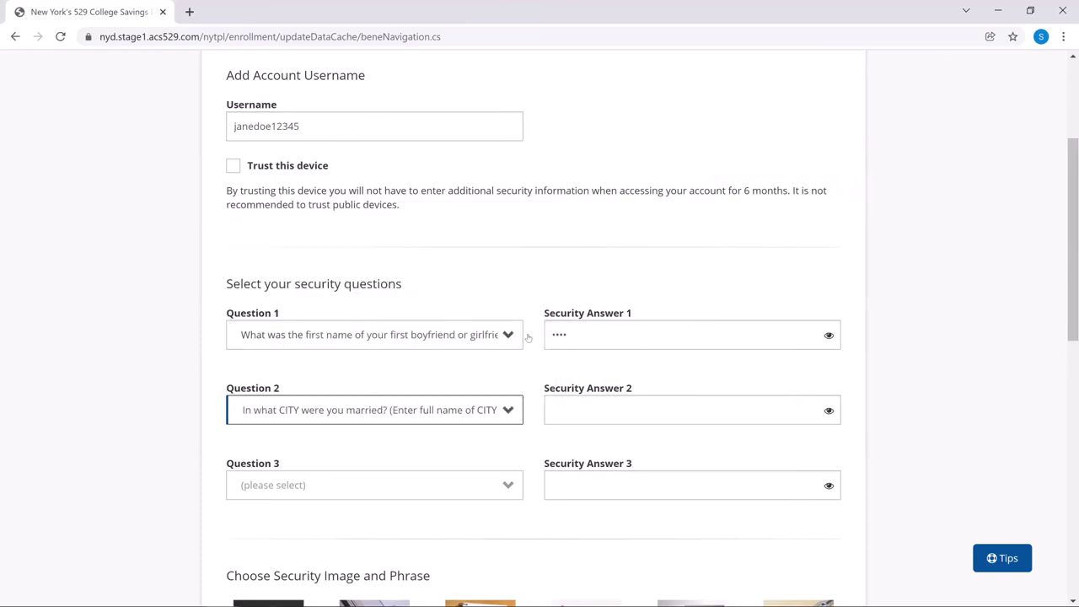
pyautogui.click(612, 417)
pyautogui.write('NYC')
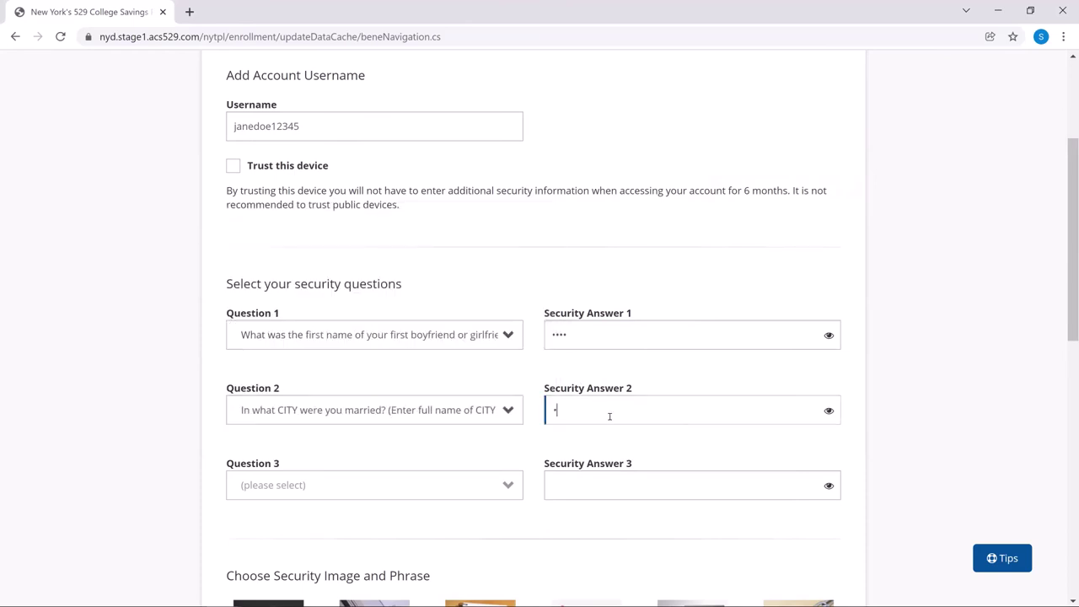
pyautogui.click(506, 486)
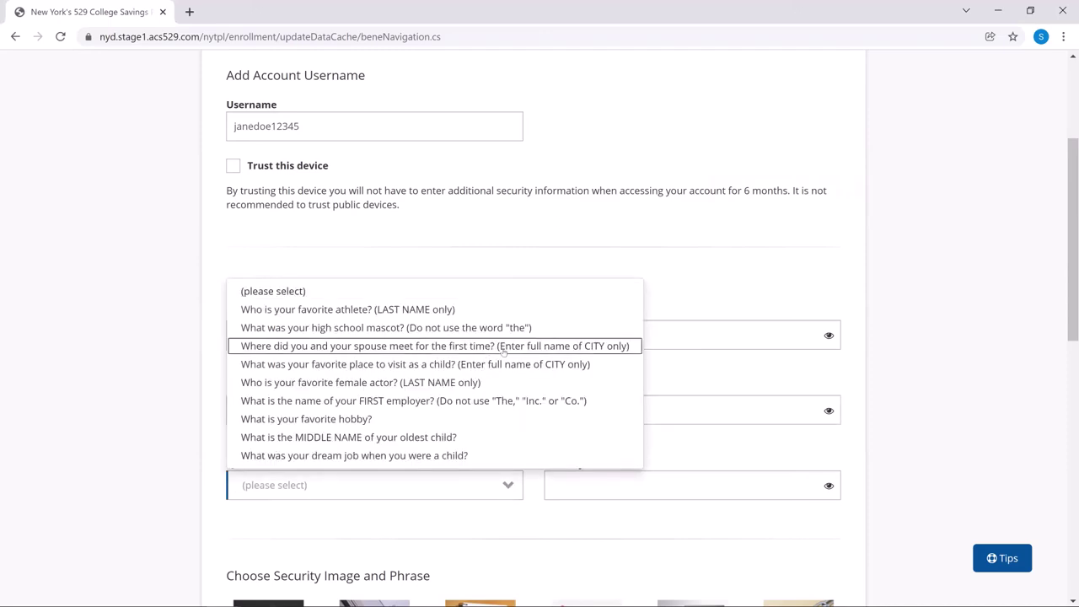
pyautogui.click(503, 349)
pyautogui.click(602, 492)
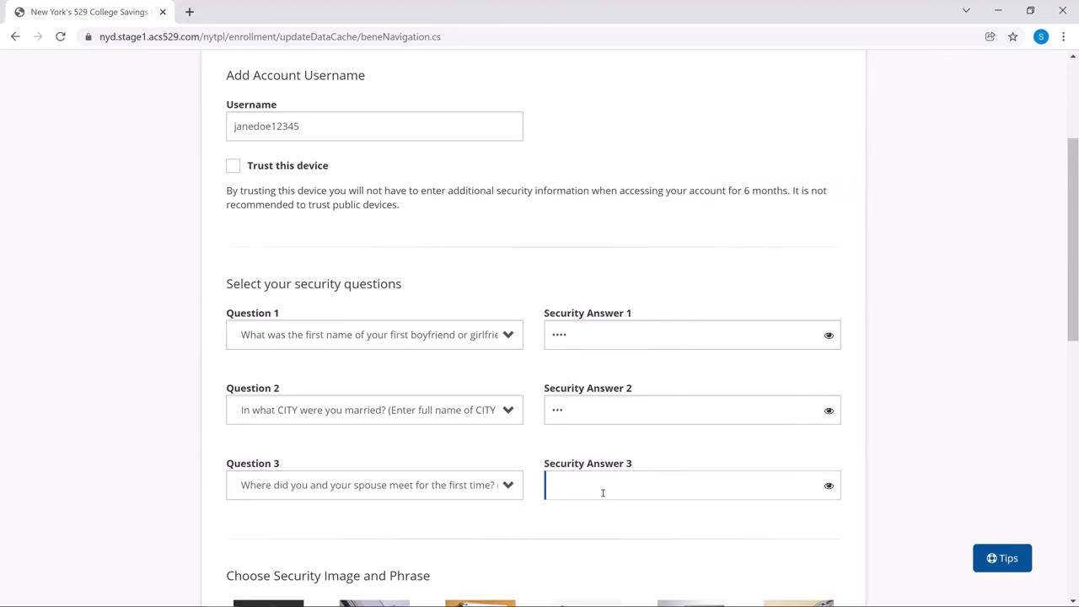
pyautogui.write('school')
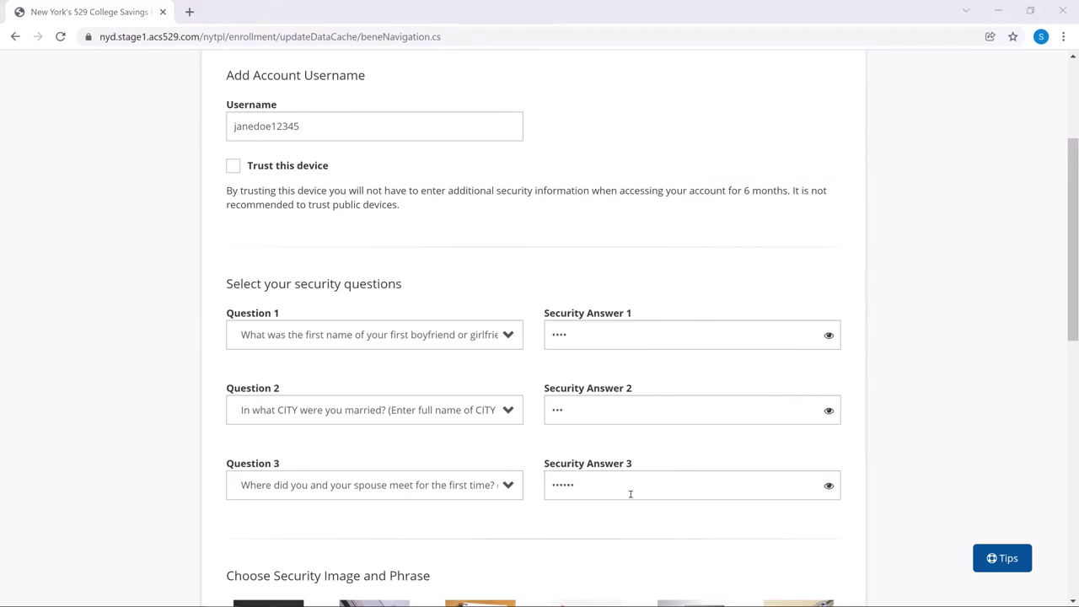
# Step: Choose the dice as the account security image
pyautogui.scroll(-1, 640, 491)
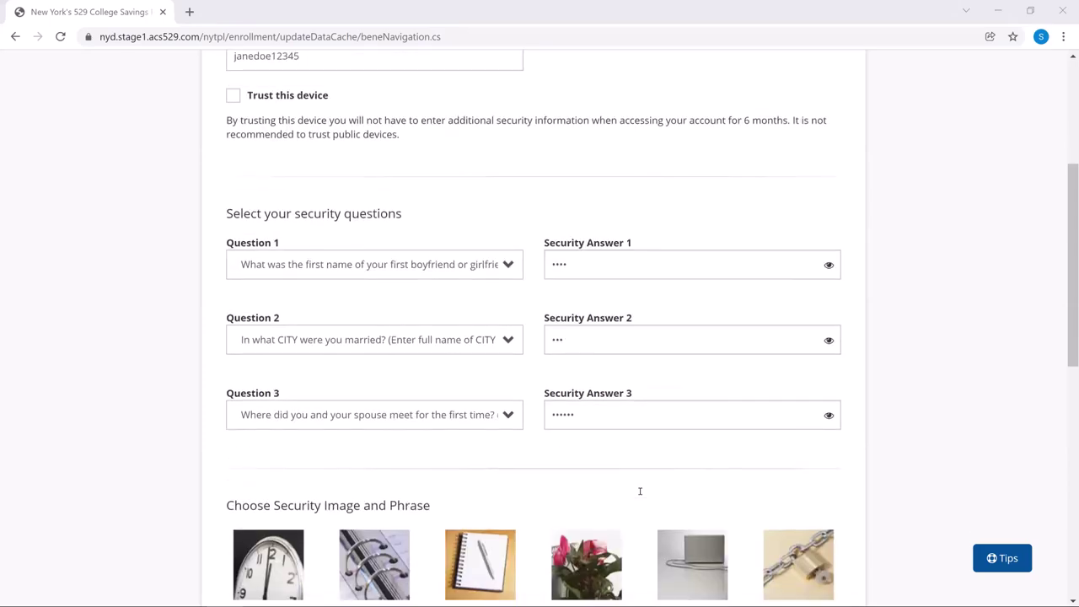
pyautogui.scroll(-1, 640, 491)
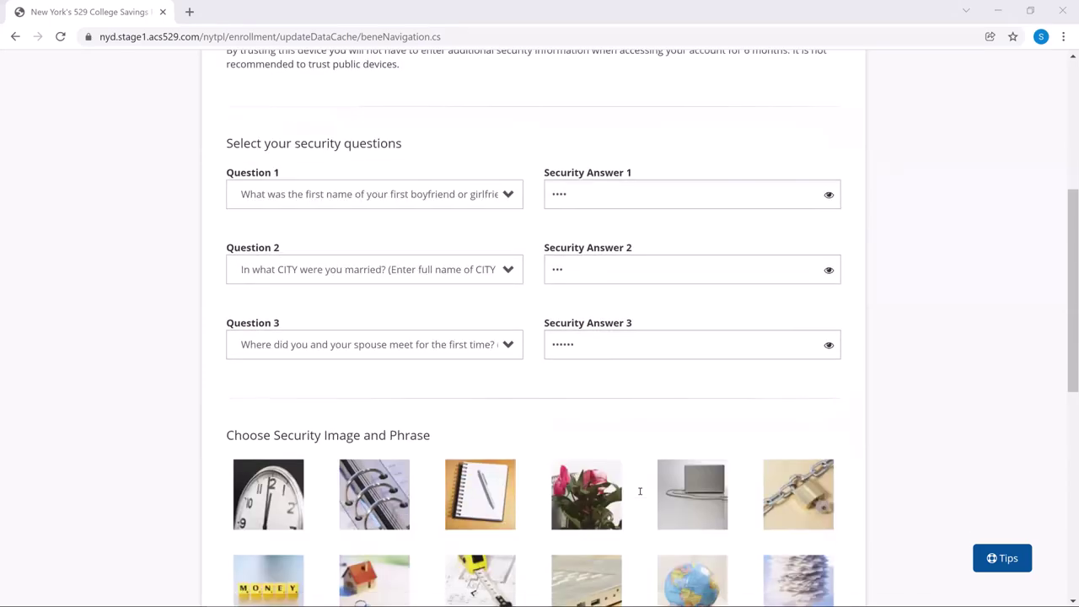
pyautogui.scroll(-1, 640, 491)
pyautogui.scroll(-1, 640, 491)
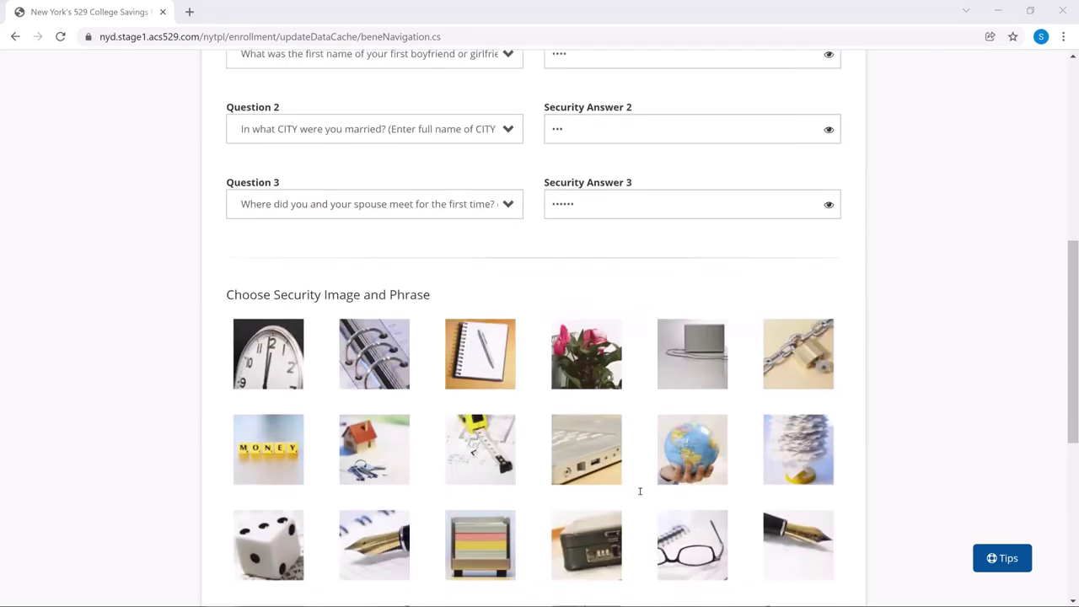
pyautogui.scroll(-1, 640, 491)
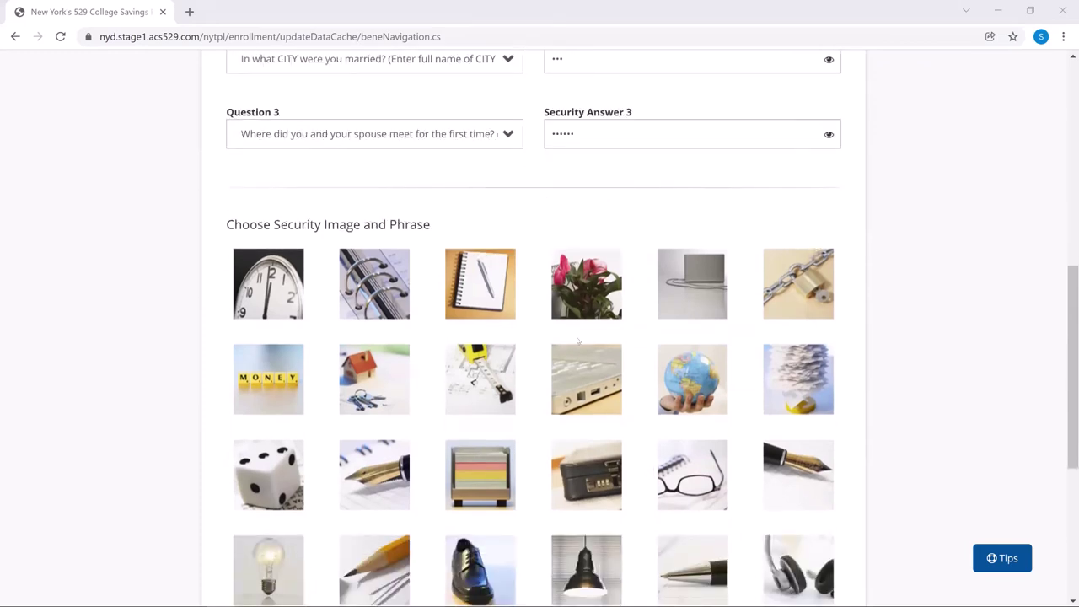
pyautogui.scroll(-2, 577, 327)
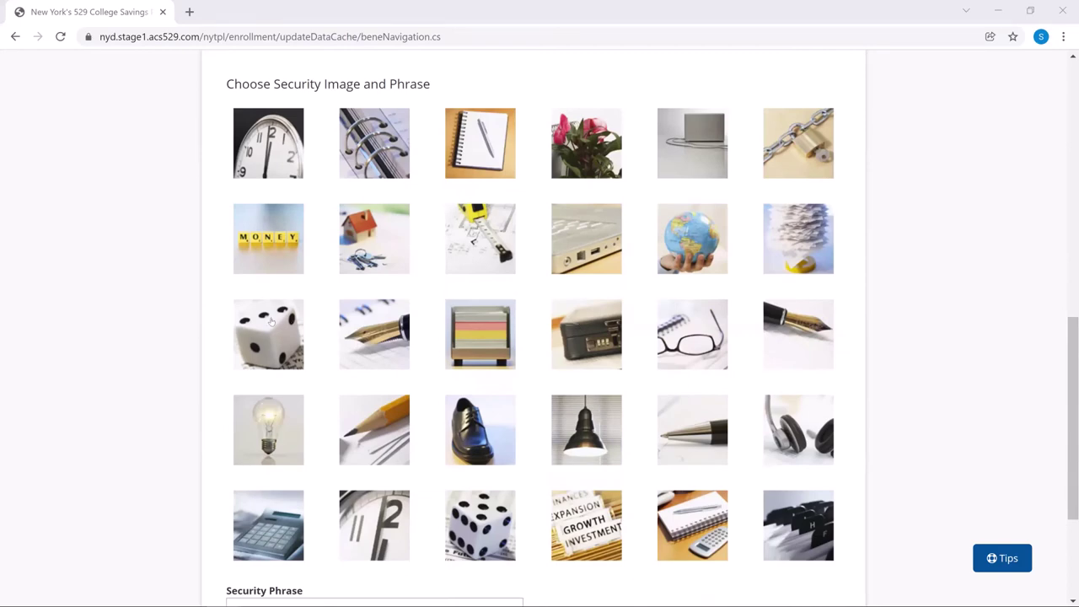
pyautogui.click(273, 324)
# Step: Enter the security phrase and submit the security settings
pyautogui.scroll(-3, 338, 383)
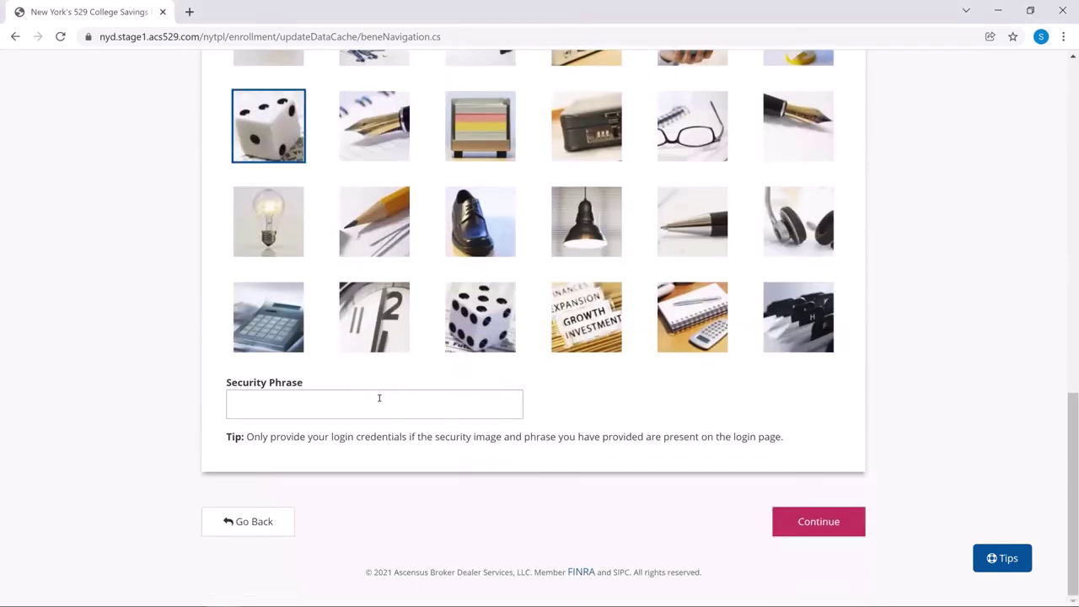
pyautogui.click(379, 399)
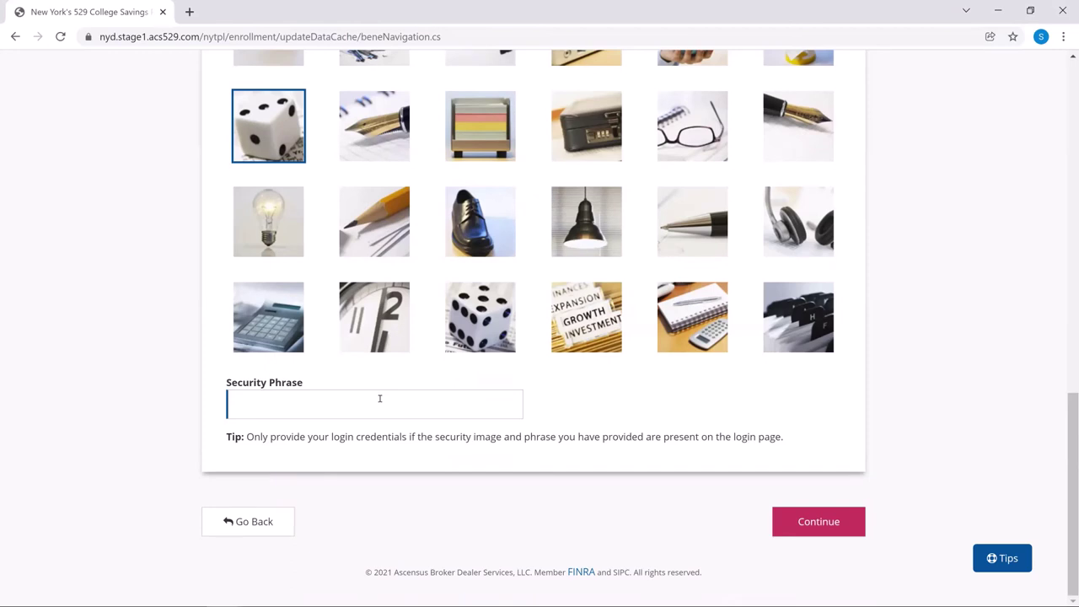
pyautogui.write('Games')
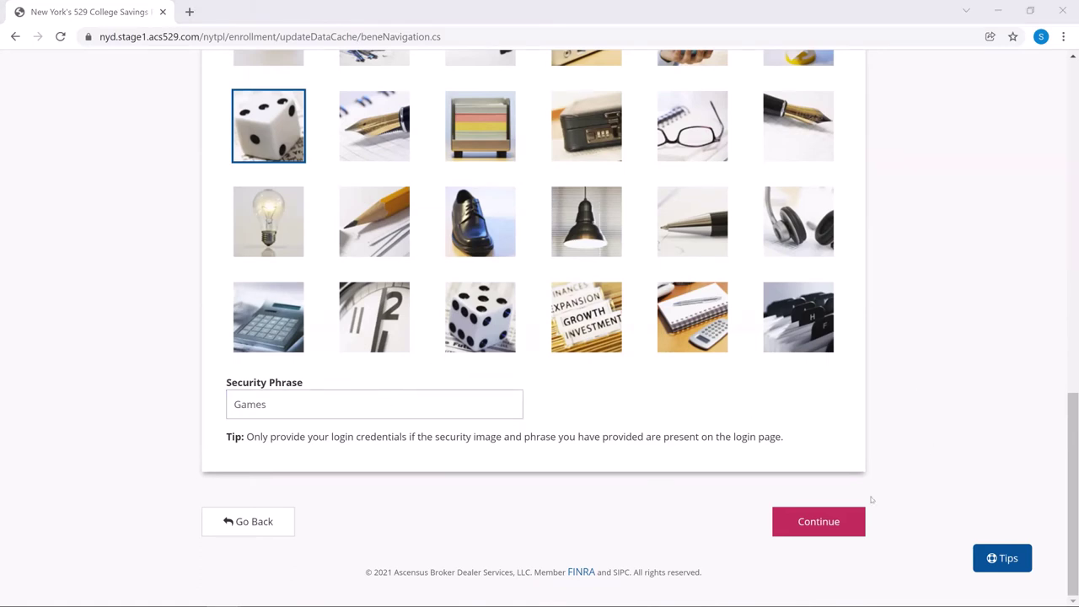
pyautogui.click(822, 518)
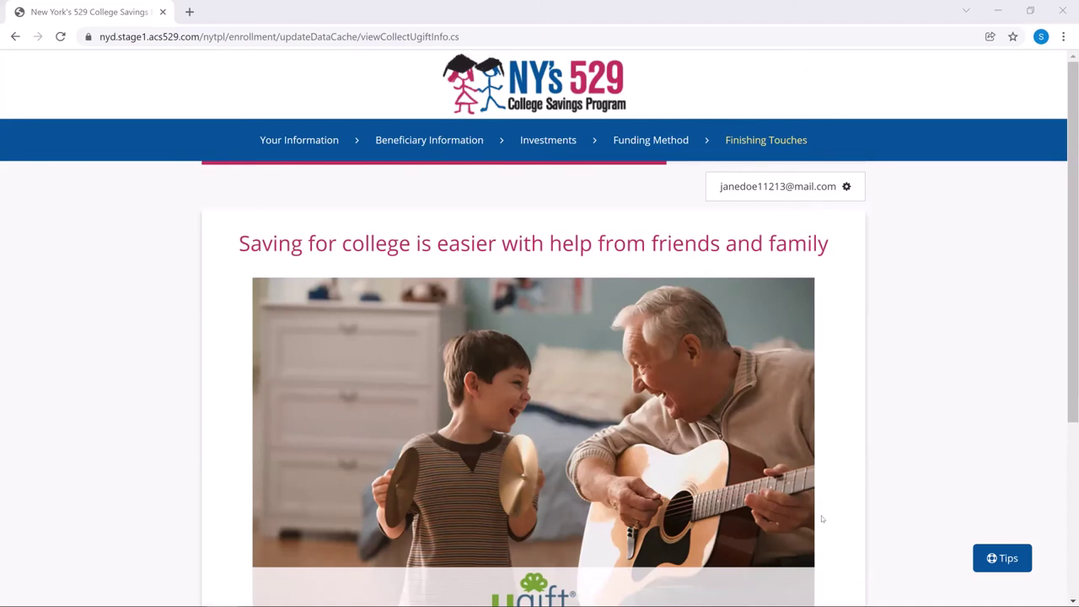
pyautogui.scroll(-2, 615, 432)
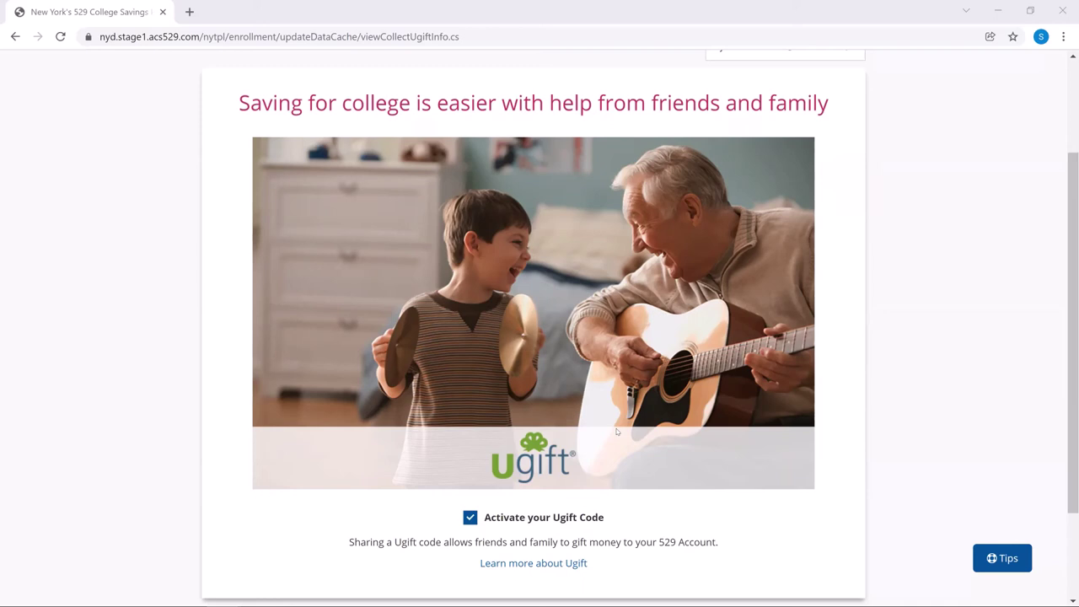
pyautogui.scroll(-3, 375, 471)
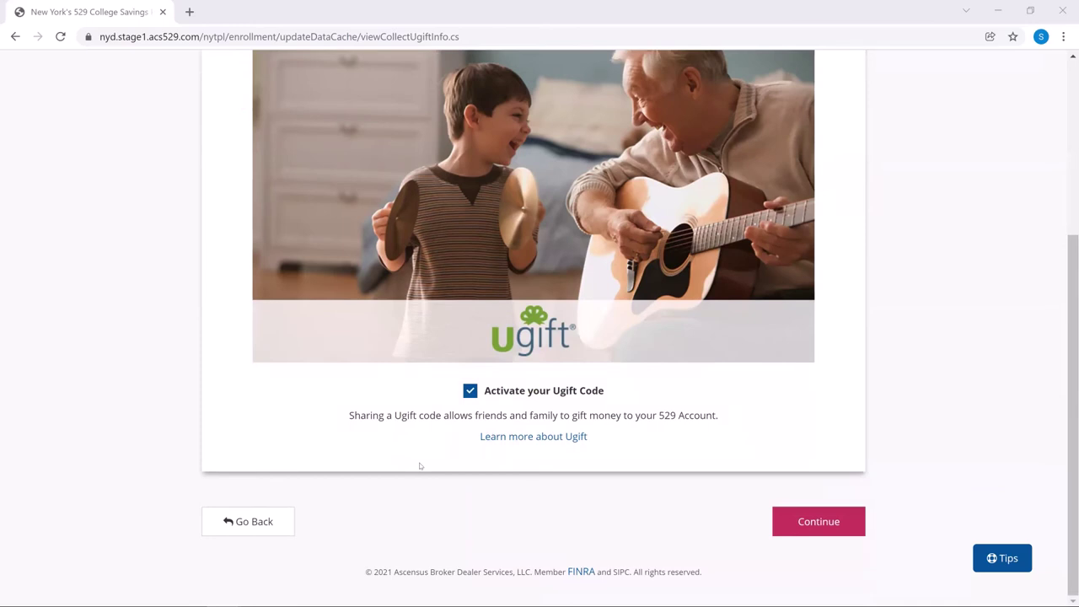
# Step: Keep Email delivery for all three document types and consent to electronic delivery
pyautogui.click(826, 522)
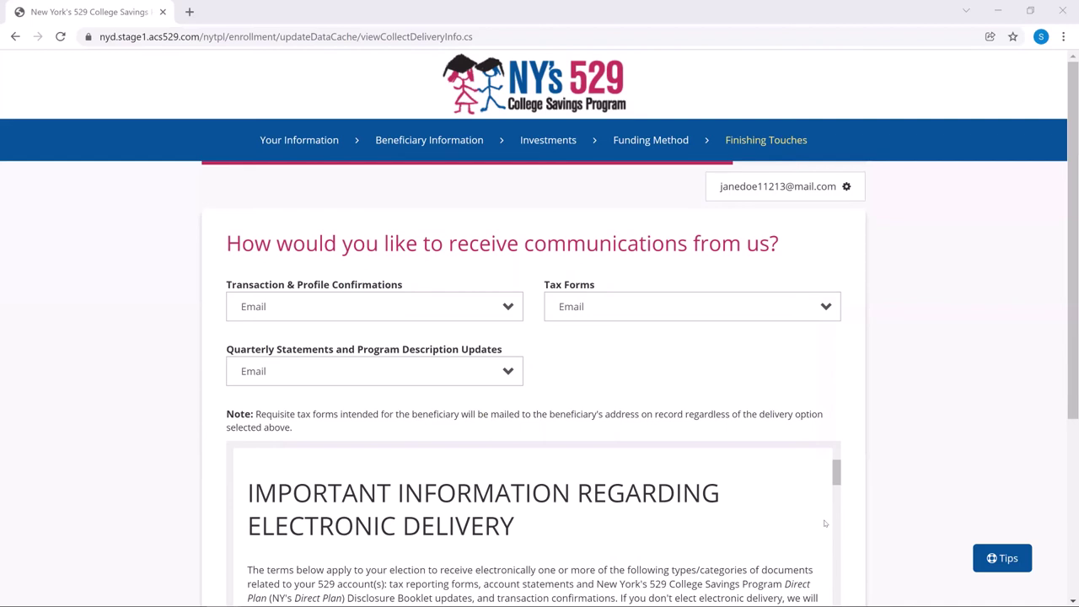
pyautogui.scroll(-1, 826, 516)
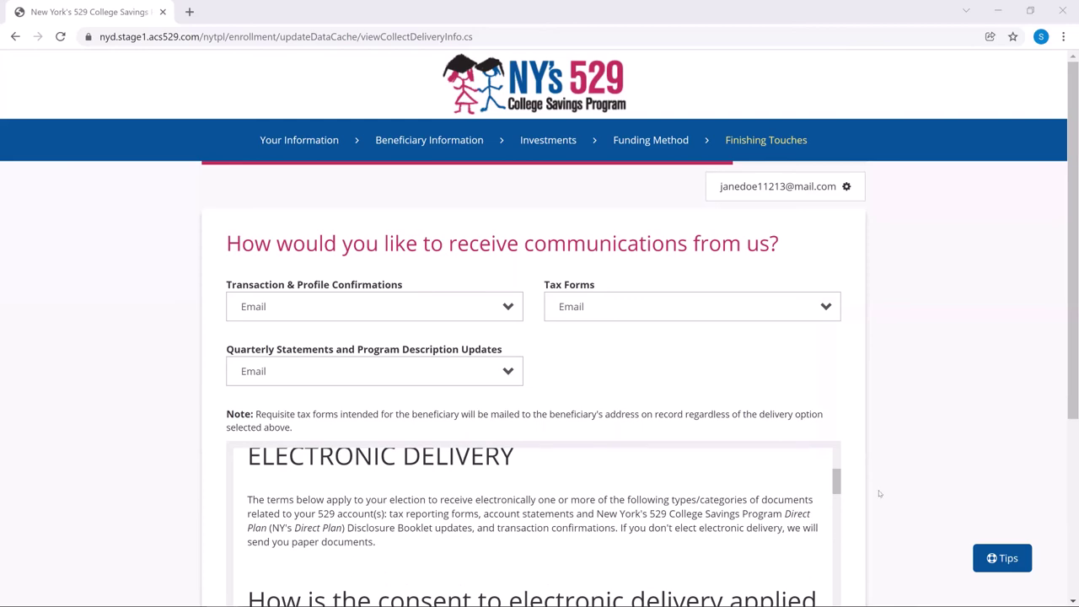
pyautogui.scroll(-1, 879, 493)
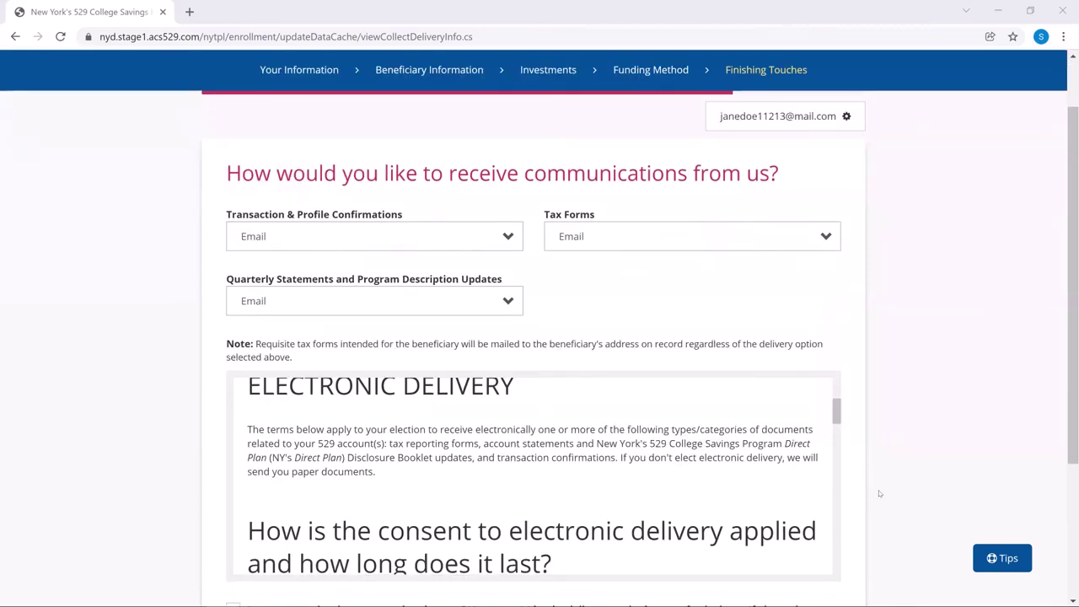
pyautogui.scroll(-1, 879, 494)
pyautogui.scroll(-1, 879, 493)
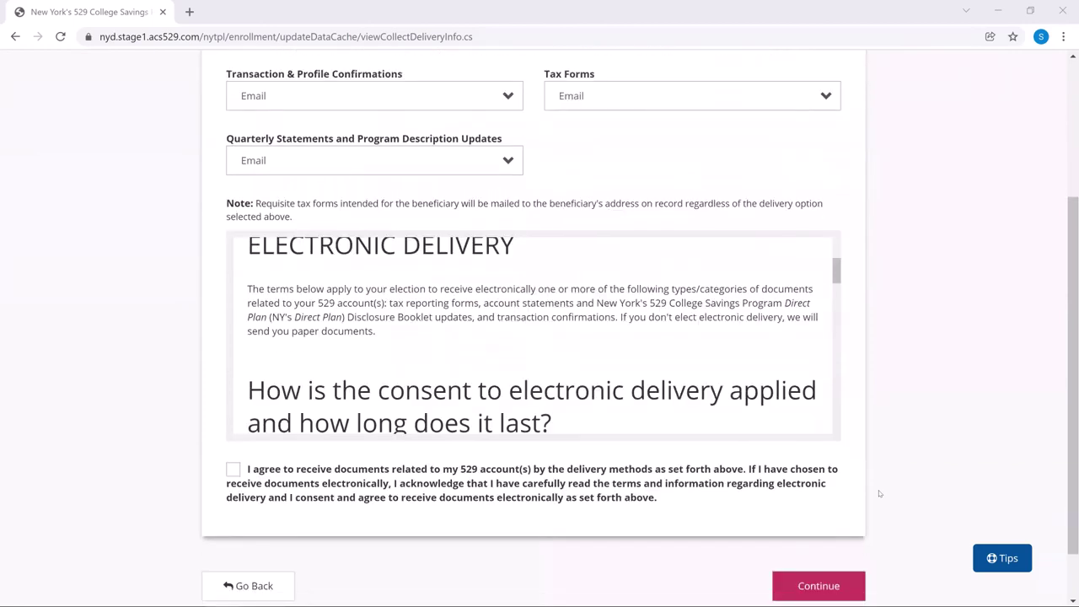
pyautogui.scroll(-1, 879, 493)
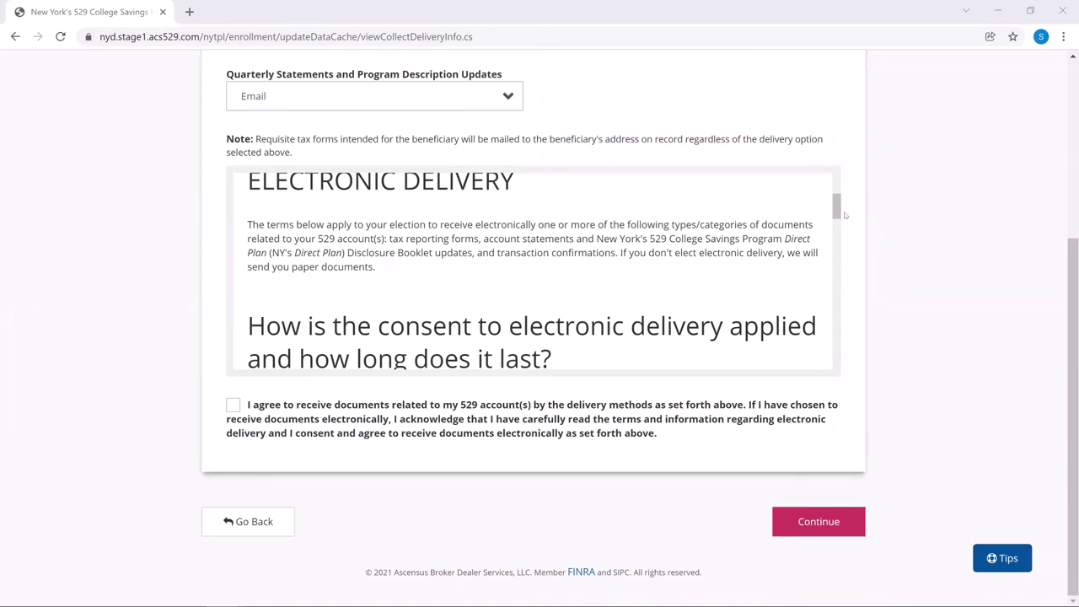
pyautogui.scroll(2, 861, 195)
pyautogui.scroll(-10, 715, 383)
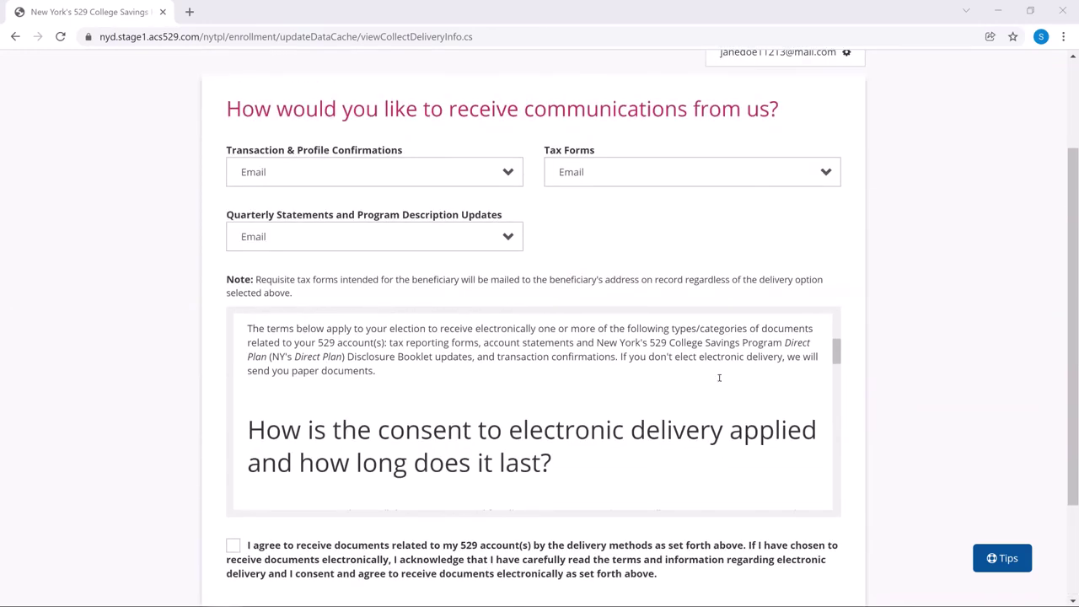
pyautogui.scroll(-2, 730, 390)
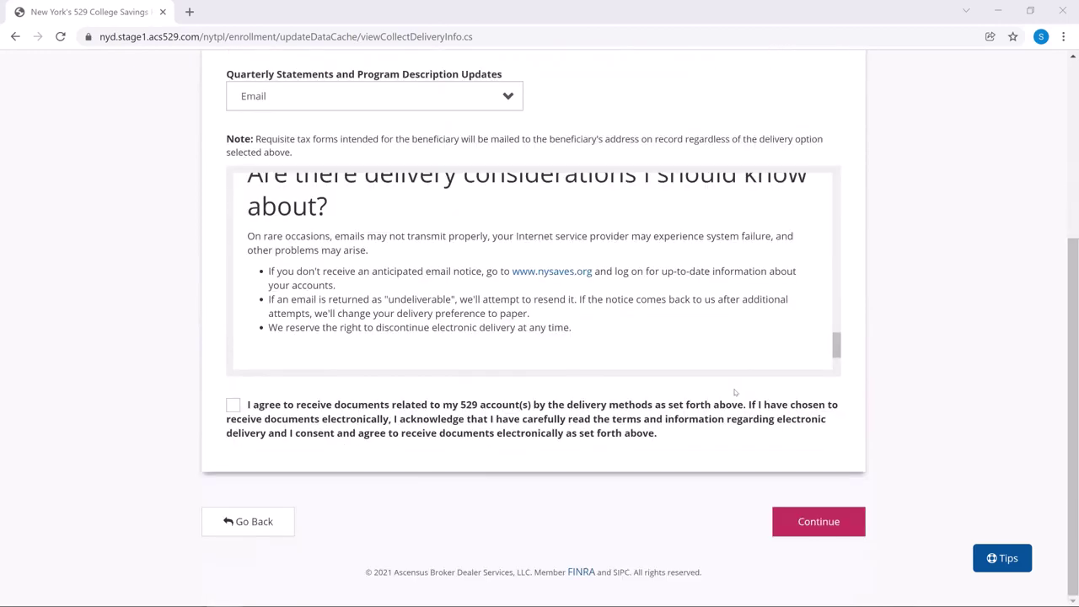
pyautogui.click(233, 406)
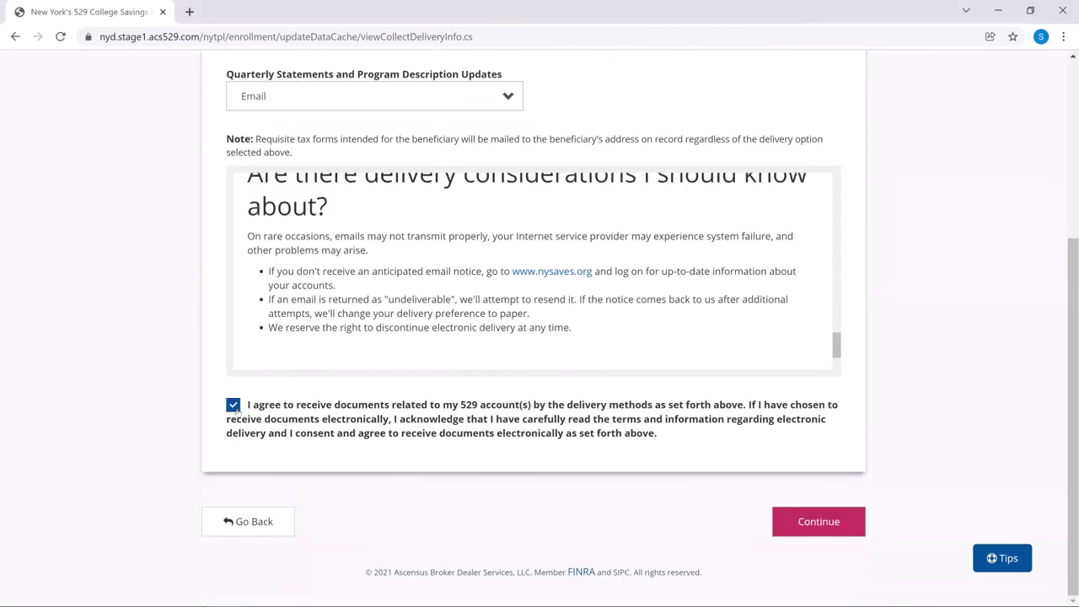
# Step: Submit the delivery choices and review the enrollment summary down to Terms & Conditions
pyautogui.click(817, 533)
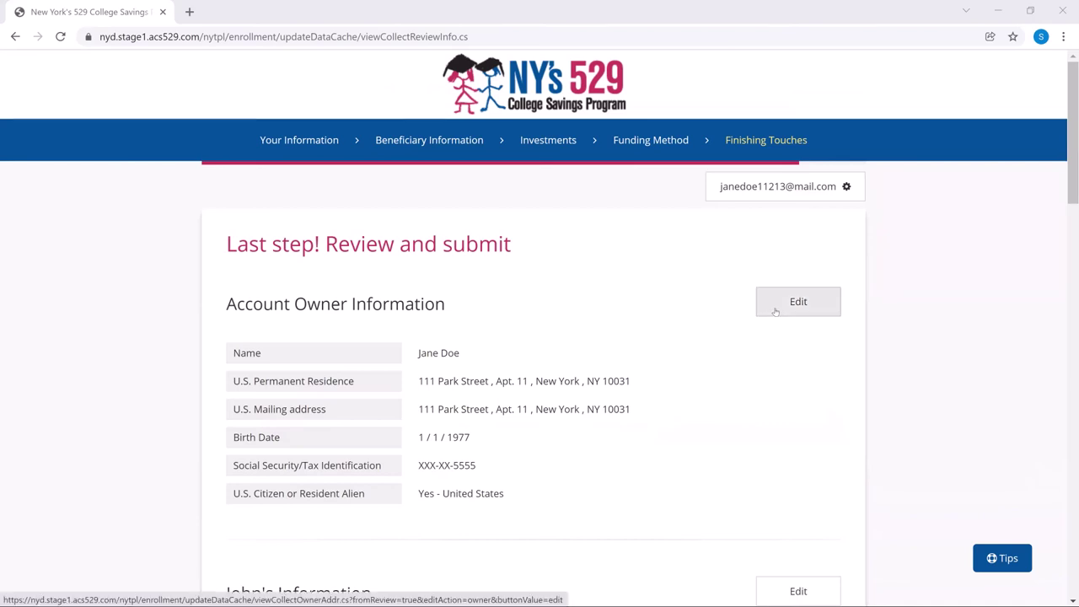
pyautogui.scroll(-3, 597, 407)
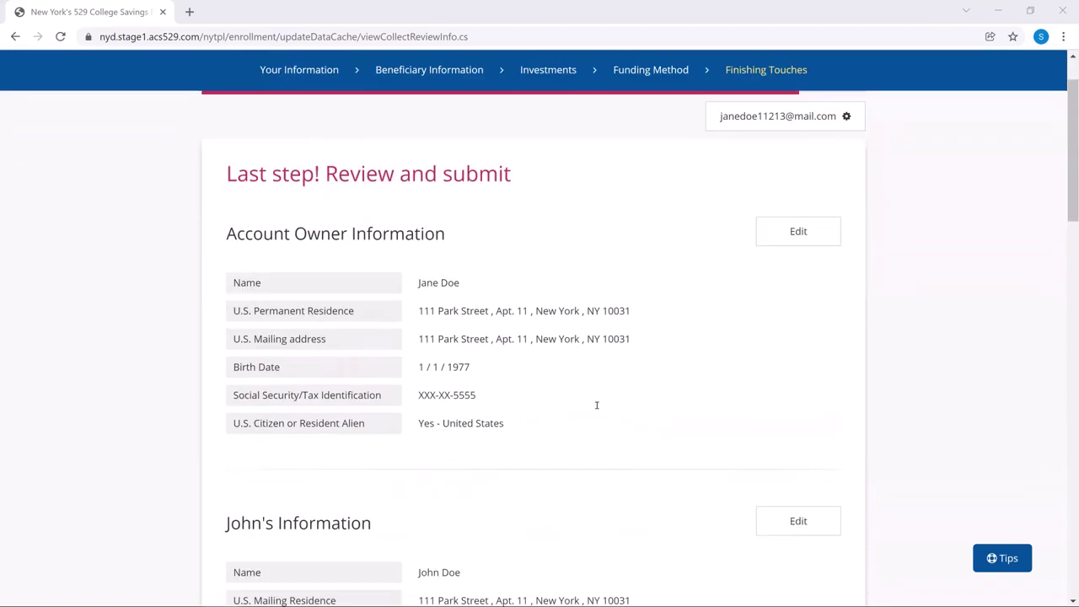
pyautogui.scroll(-8, 597, 405)
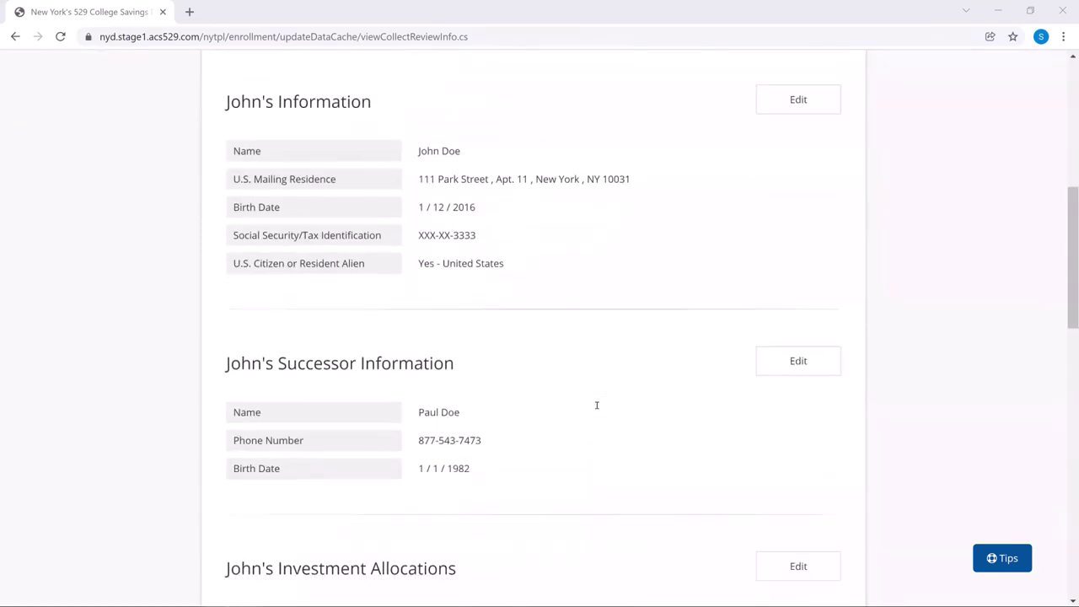
pyautogui.scroll(-4, 597, 405)
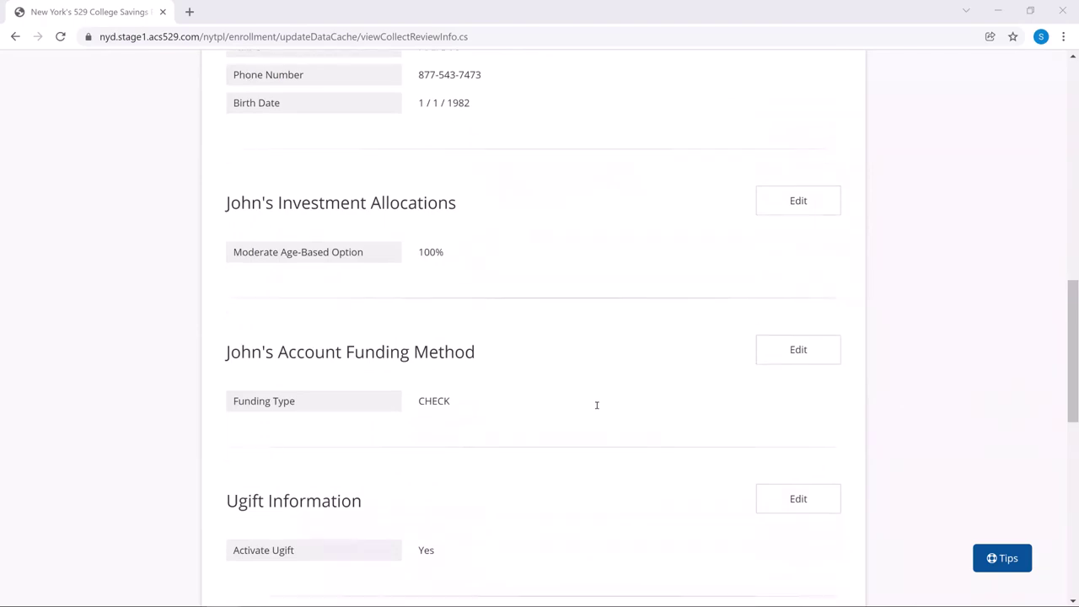
pyautogui.scroll(-2, 597, 405)
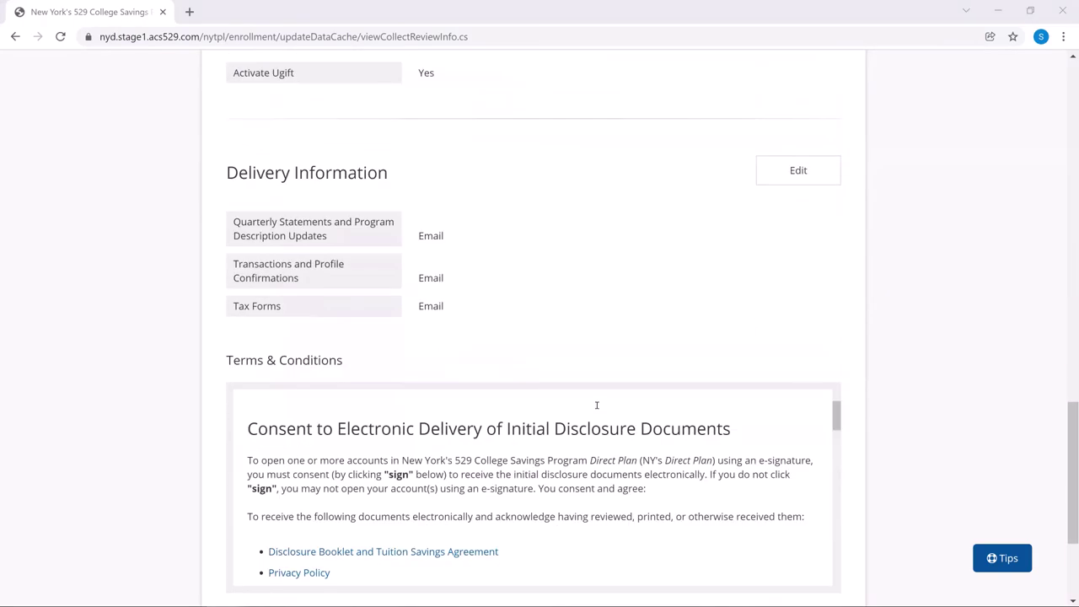
pyautogui.scroll(-2, 131, 428)
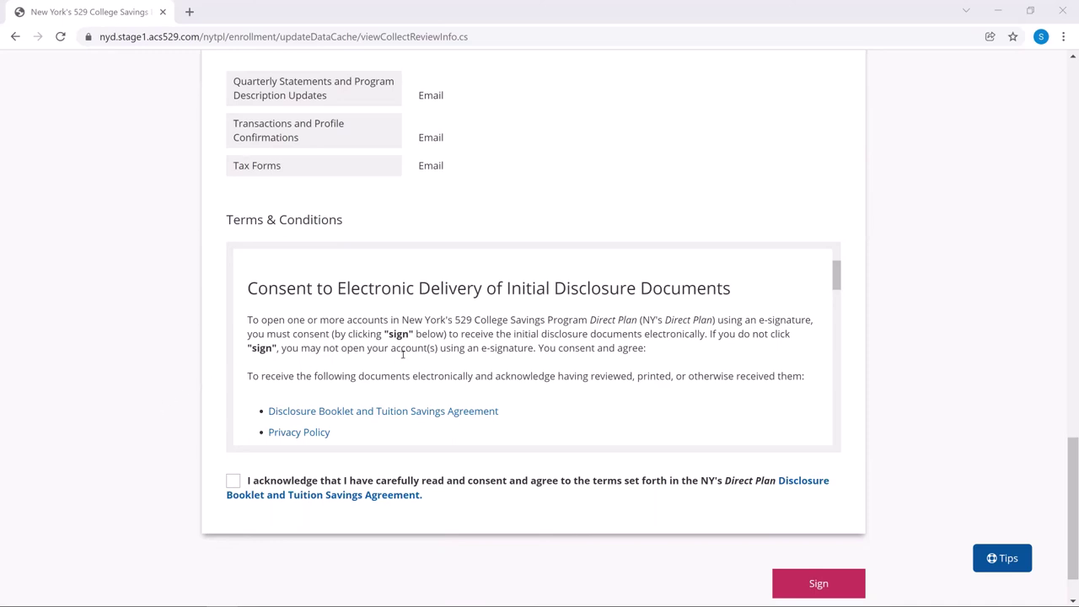
# Step: Tick the acknowledgement of the Direct Plan Disclosure Booklet and Tuition Savings Agreement
pyautogui.scroll(-10, 421, 363)
pyautogui.scroll(-15, 445, 349)
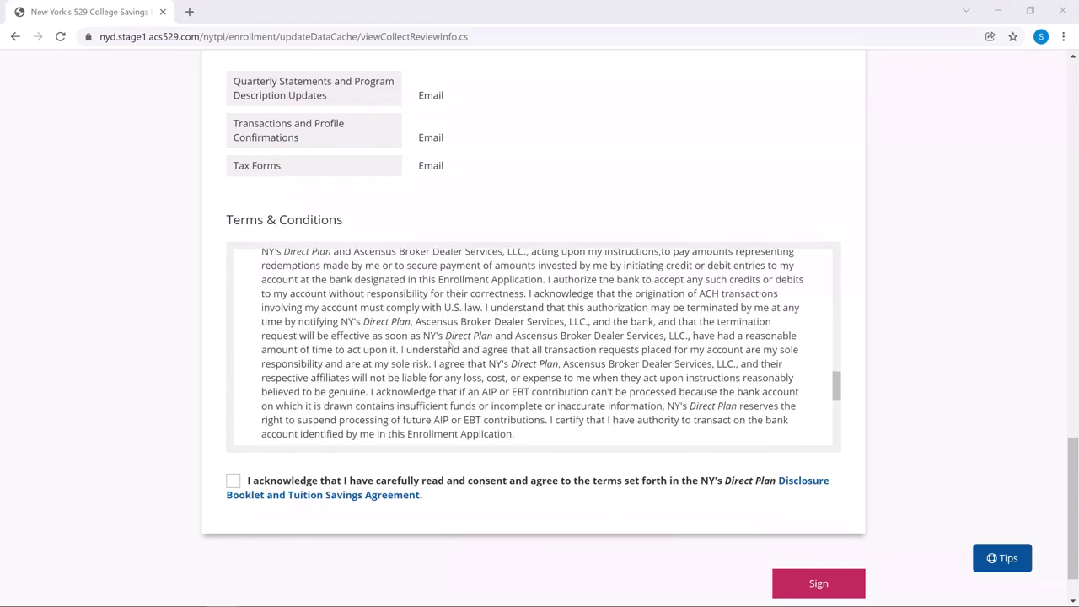
pyautogui.click(233, 481)
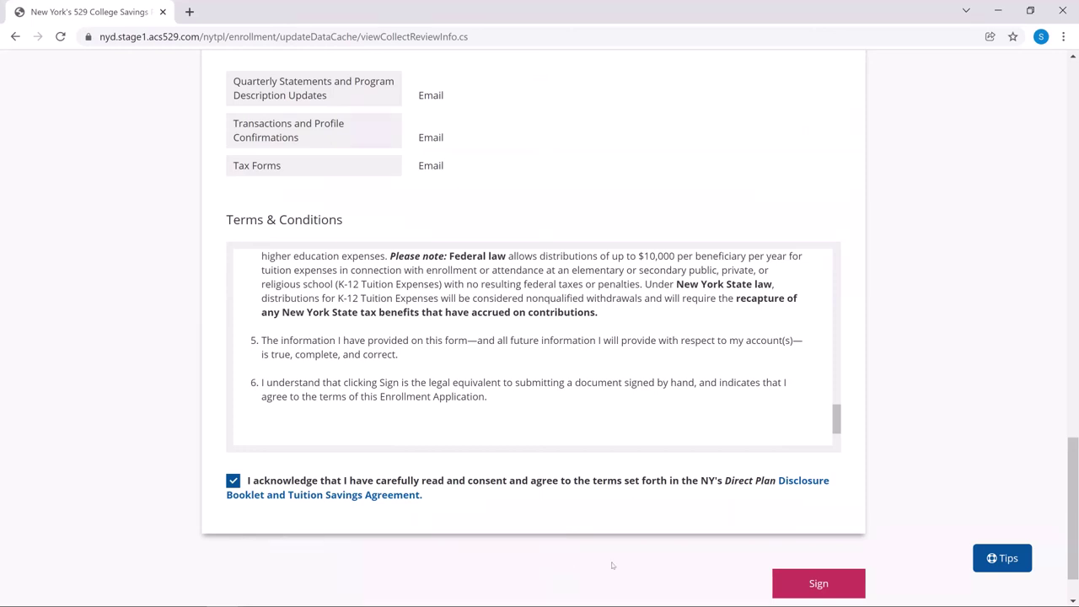
pyautogui.scroll(-1, 776, 535)
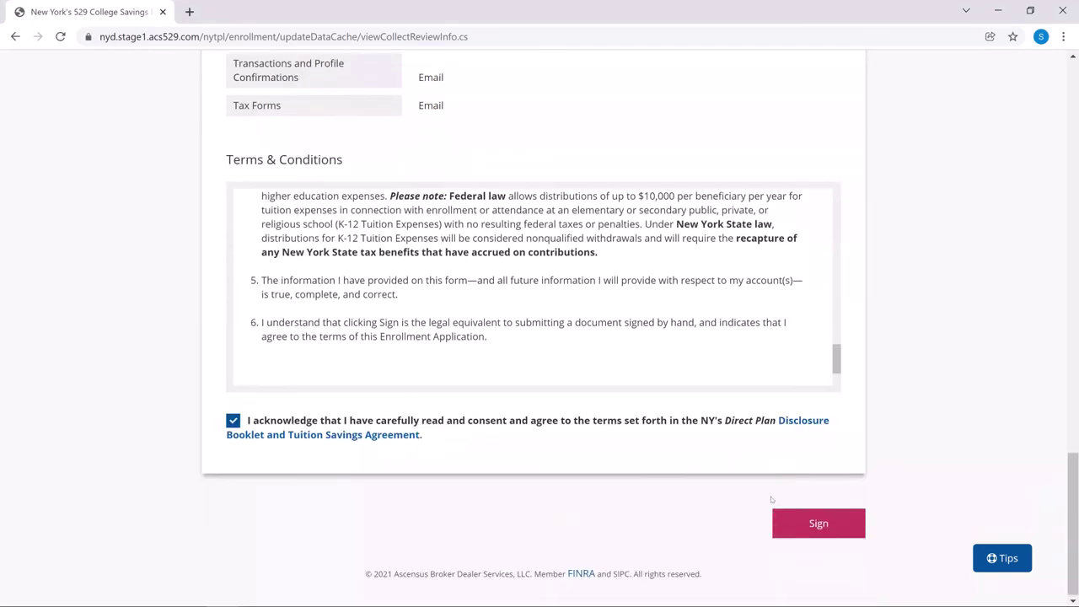
# Step: Sign the enrollment and scroll to the check-funding deposit coupon
pyautogui.click(820, 523)
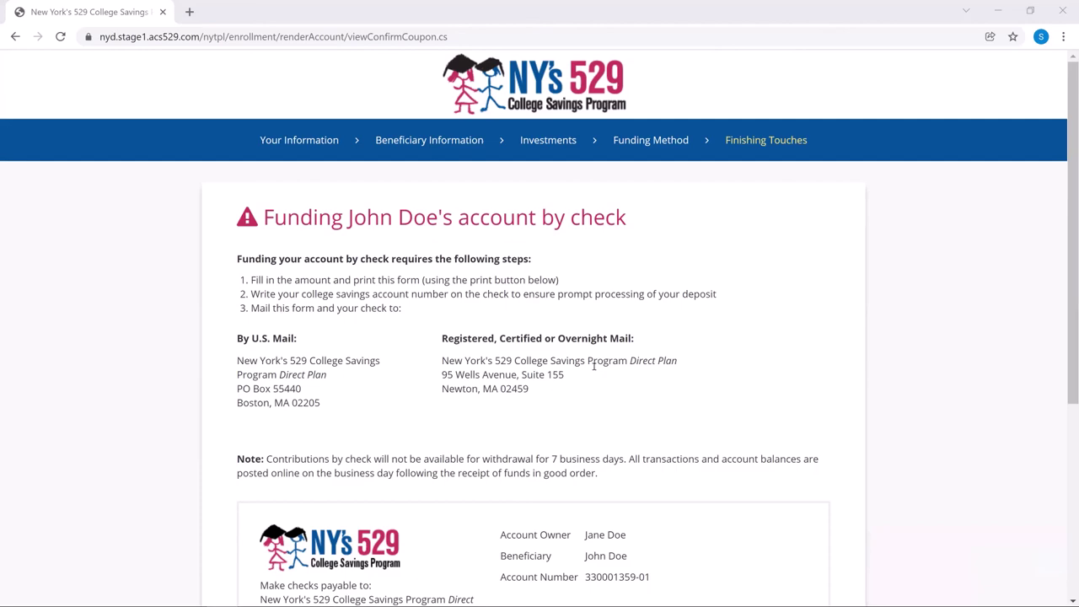
pyautogui.scroll(-4, 621, 342)
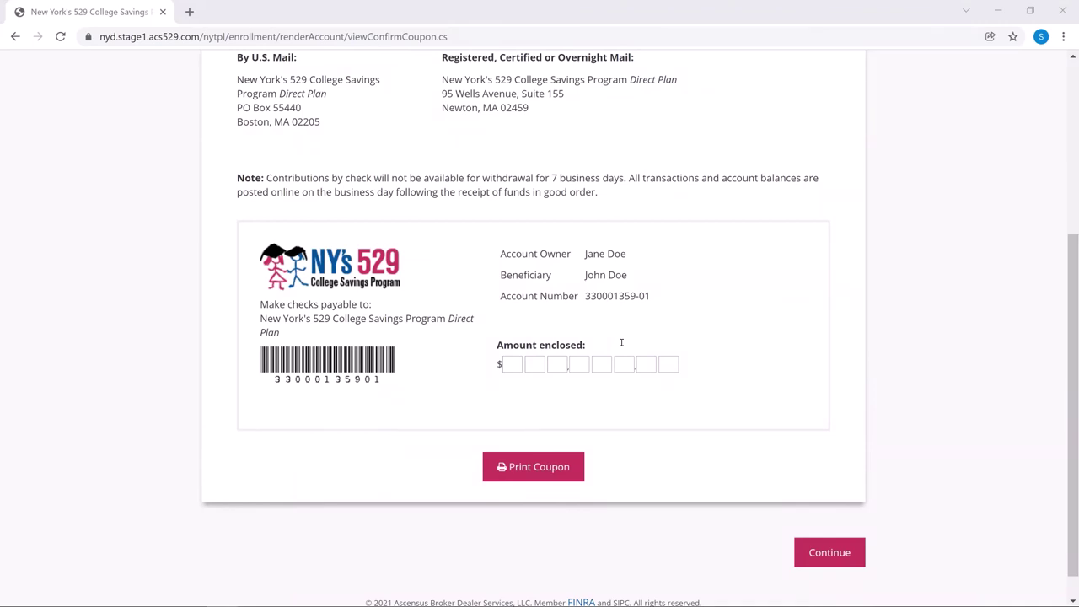
# Step: Go past the coupon to the NYC Kids RISE Link Accounts authorization page
pyautogui.click(830, 553)
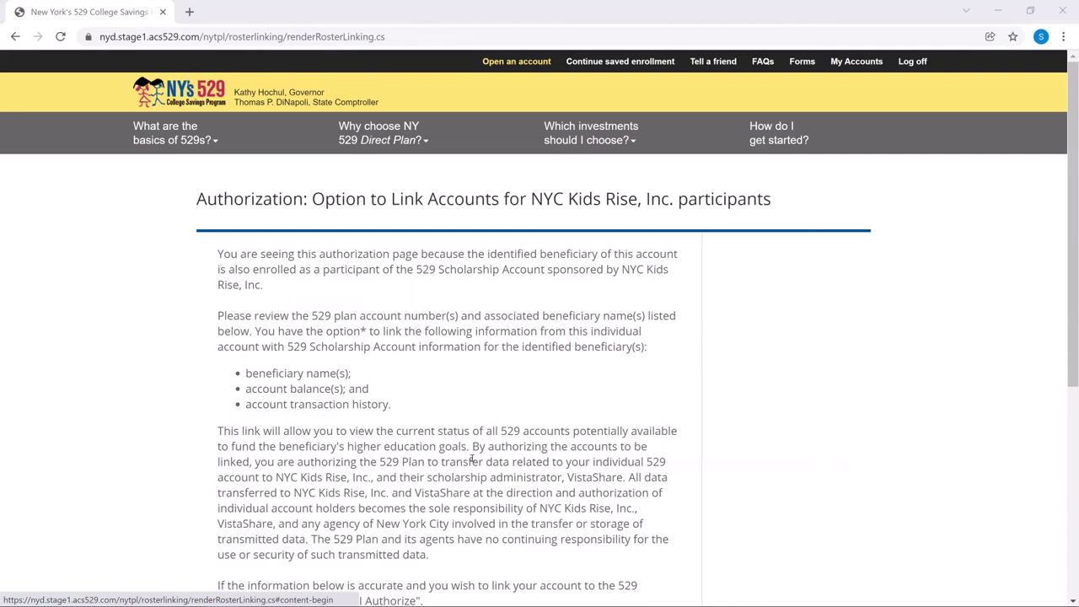
pyautogui.scroll(-1, 457, 442)
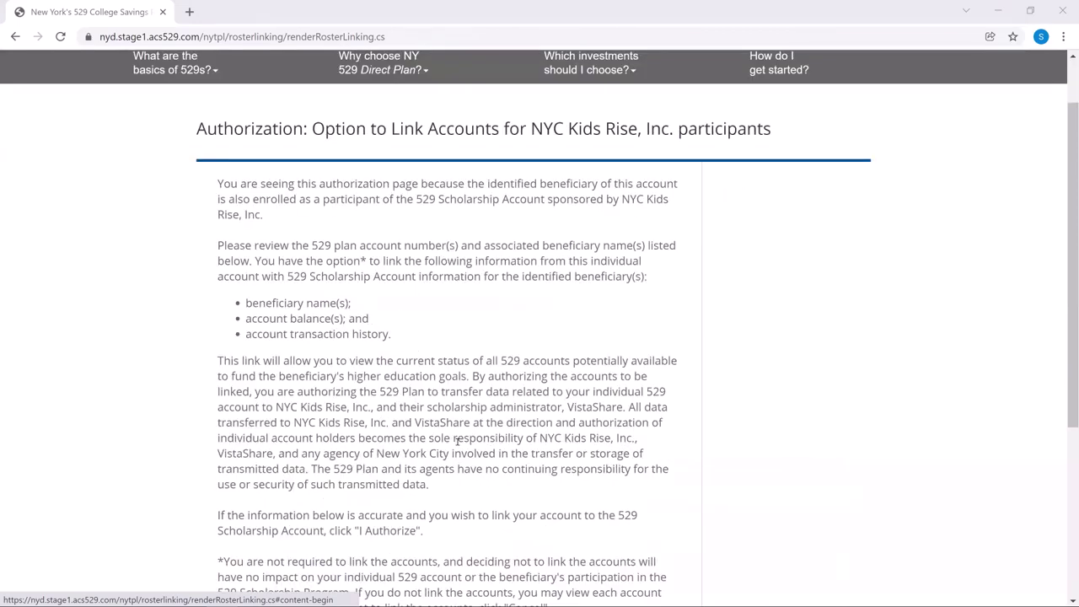
pyautogui.scroll(-4, 457, 442)
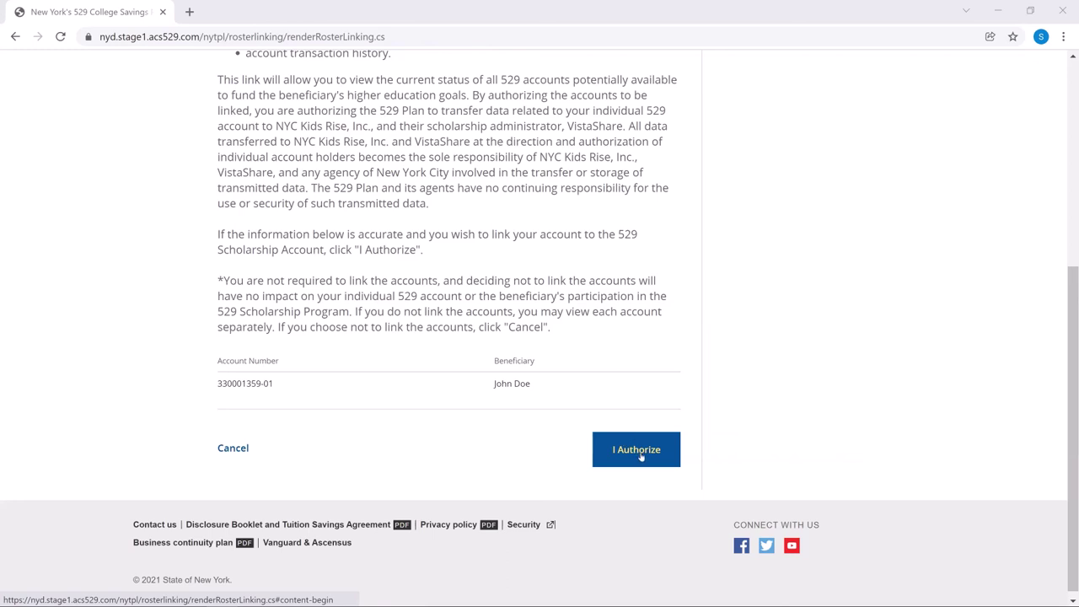
# Step: Authorize NYC Kids RISE to link the new 529 account to the Savings Tracker
pyautogui.click(640, 455)
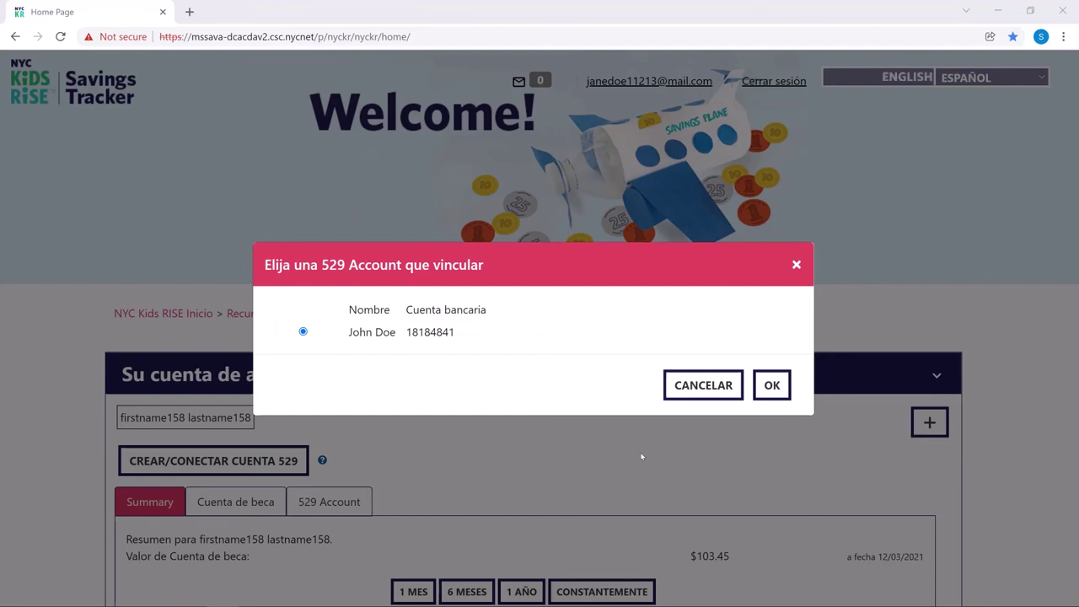
# Step: Confirm linking the beneficiary's 529 account, verify it shows as linked, and sign out
pyautogui.click(779, 385)
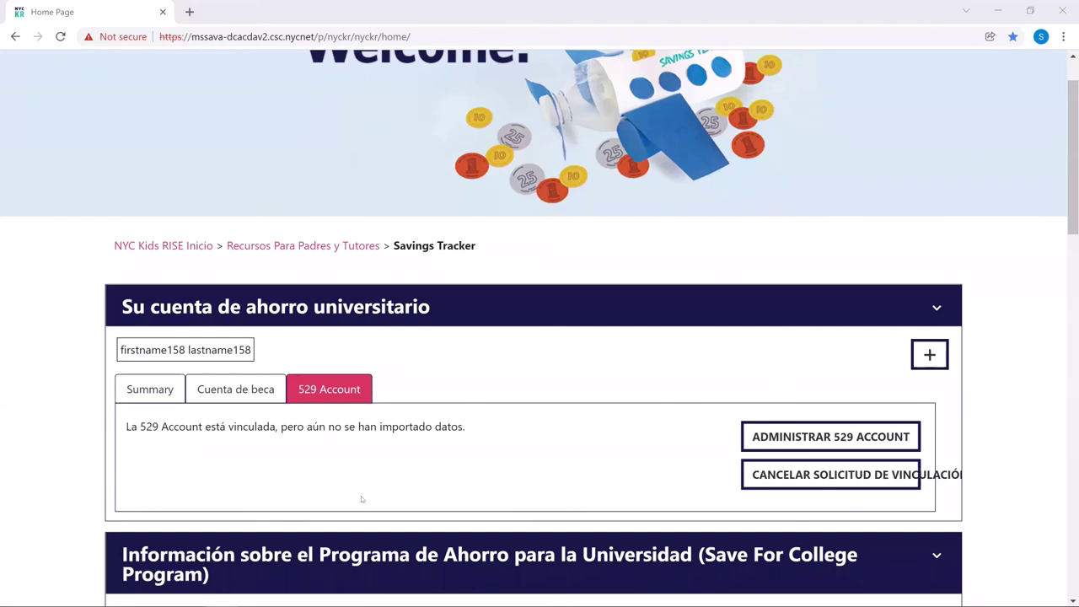
pyautogui.scroll(-1, 530, 396)
pyautogui.scroll(-2, 530, 395)
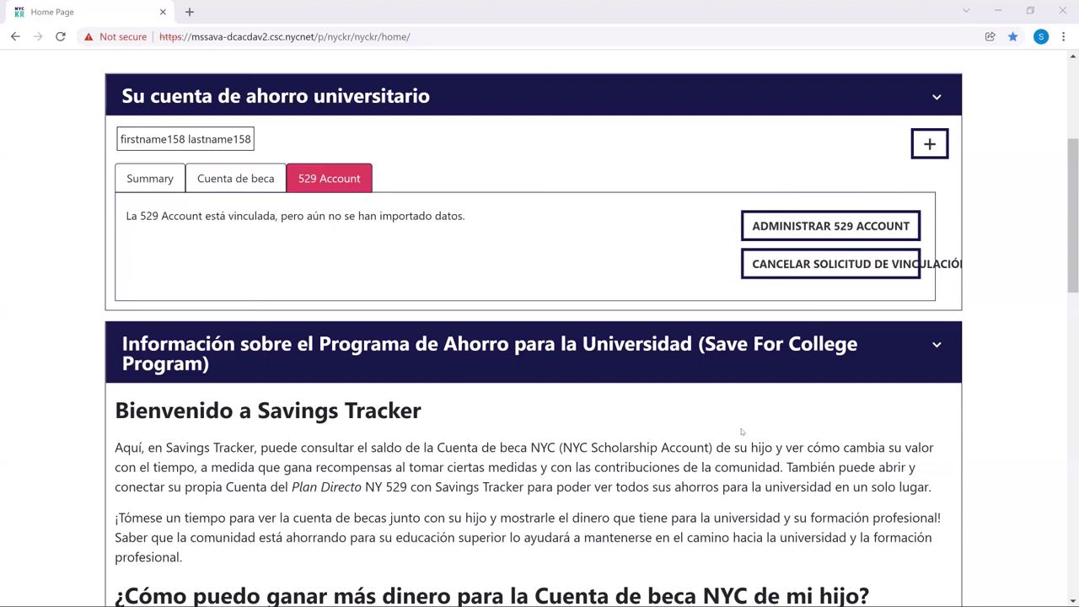
pyautogui.scroll(3, 606, 391)
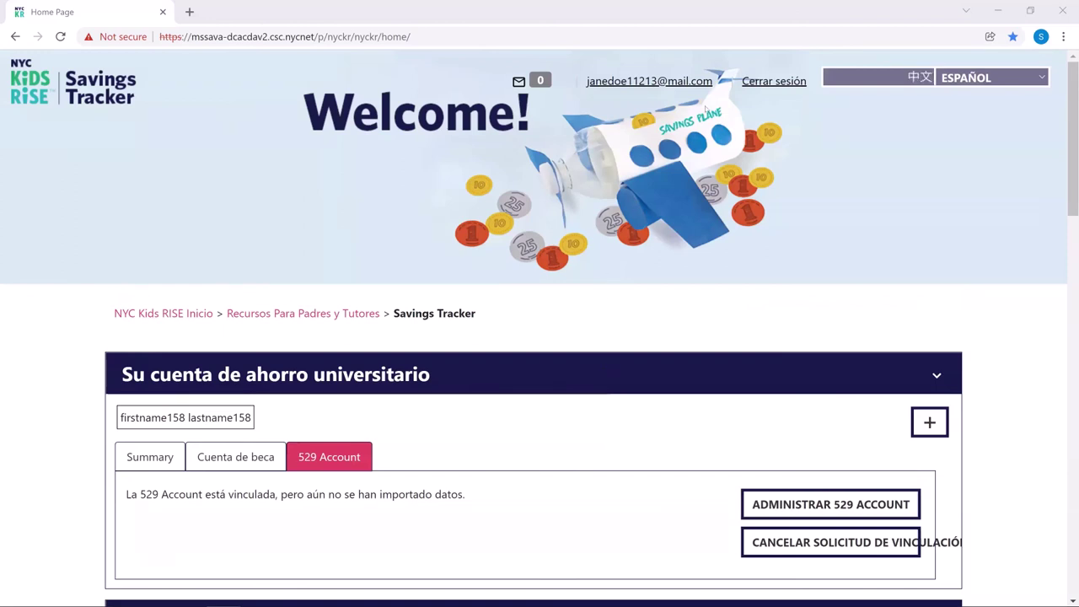
pyautogui.click(770, 82)
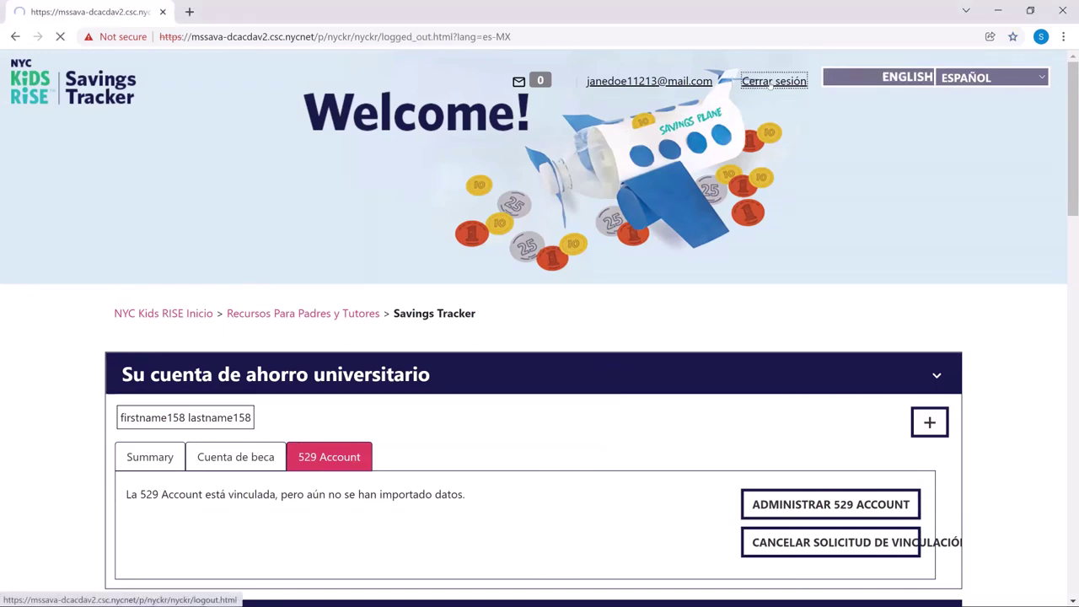